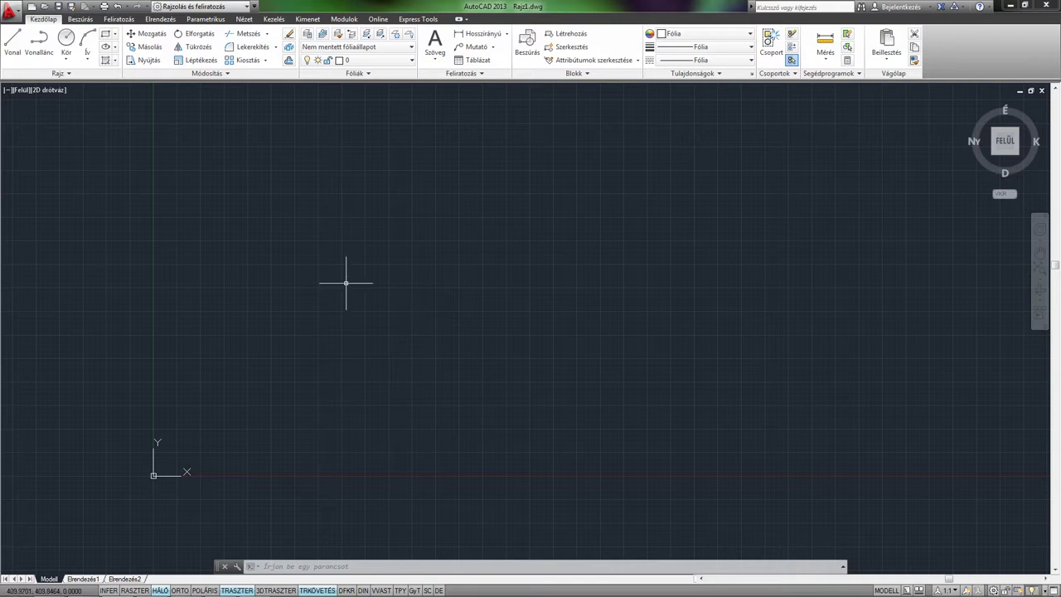
# Draw a short diagonal line rising from lower left to upper right.
pyautogui.click(12, 49)
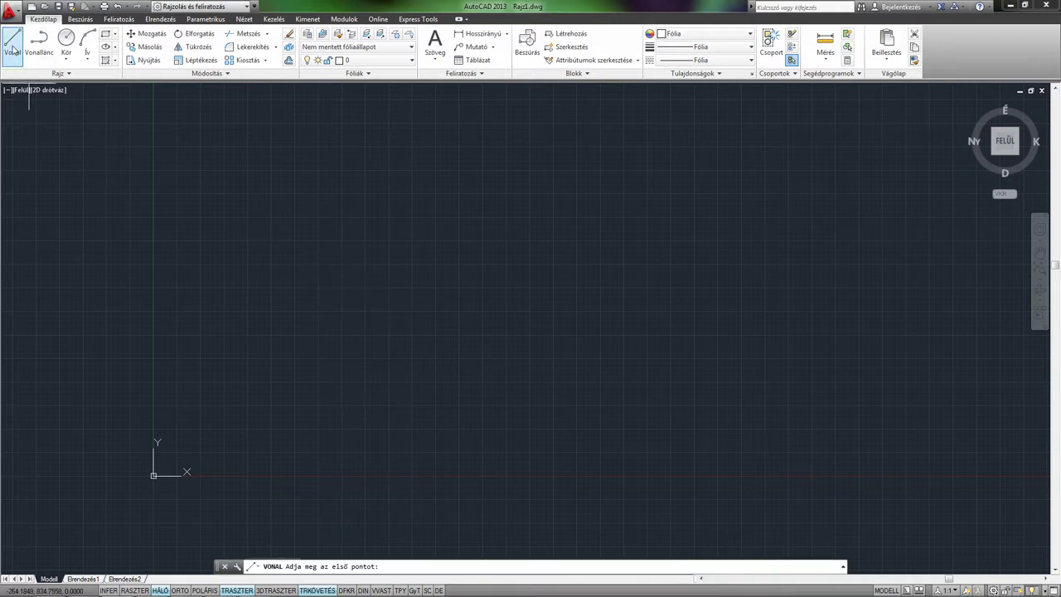
pyautogui.click(255, 386)
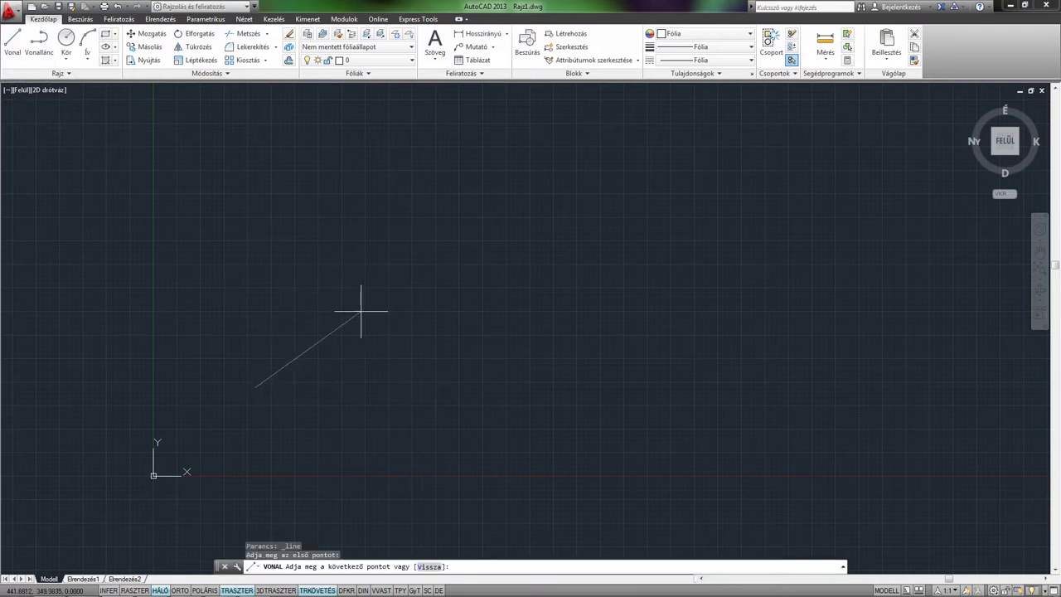
pyautogui.click(379, 267)
pyautogui.press('Return')
# Draw a wavy fit-point spline right of the line, rising to a peak and dropping down.
pyautogui.click(58, 73)
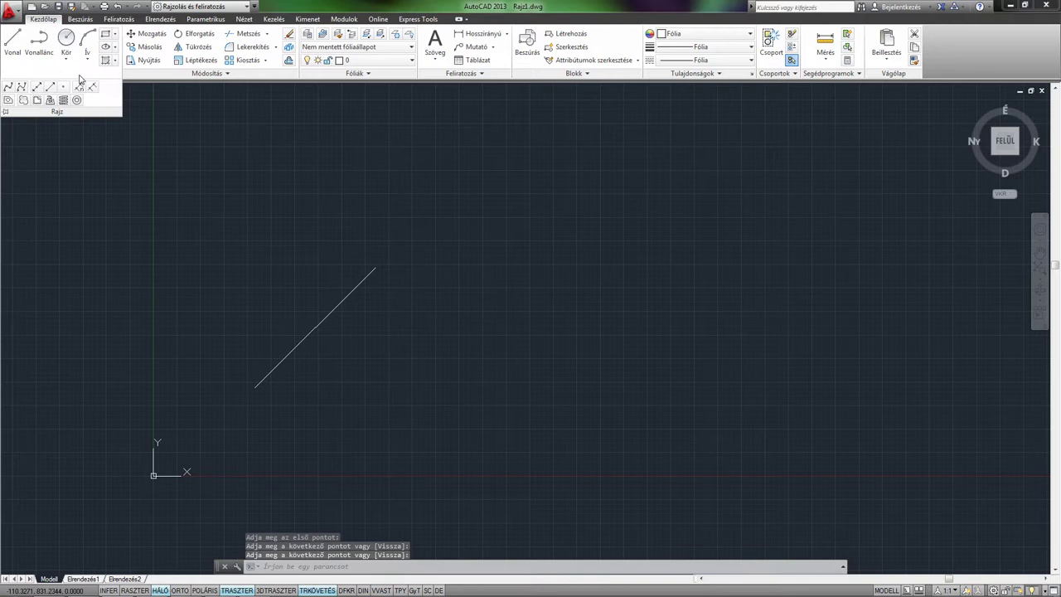
pyautogui.click(10, 88)
pyautogui.click(442, 243)
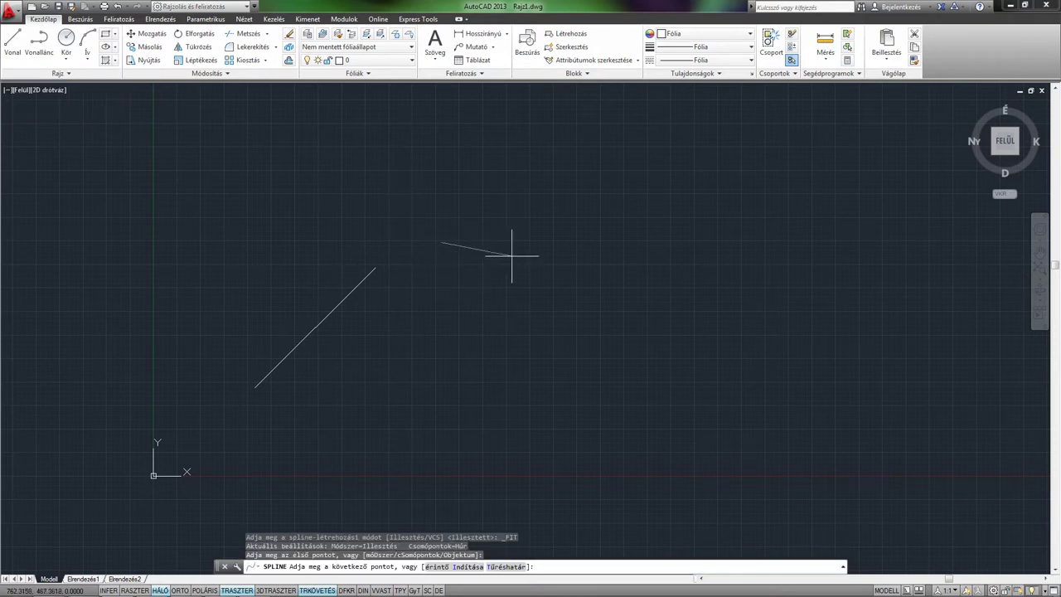
pyautogui.click(511, 255)
pyautogui.click(650, 158)
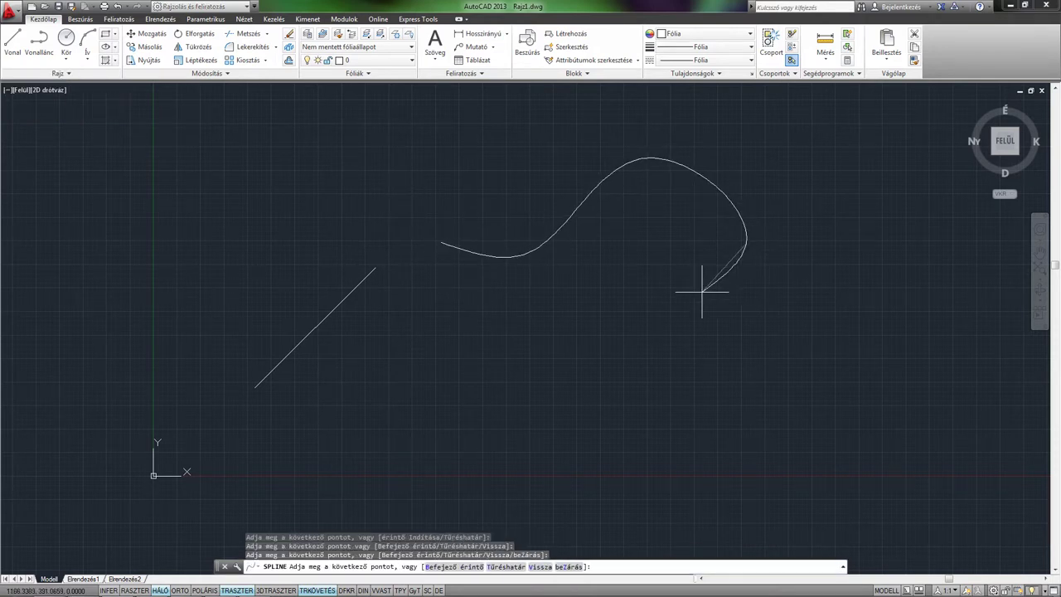
pyautogui.click(687, 322)
pyautogui.click(740, 369)
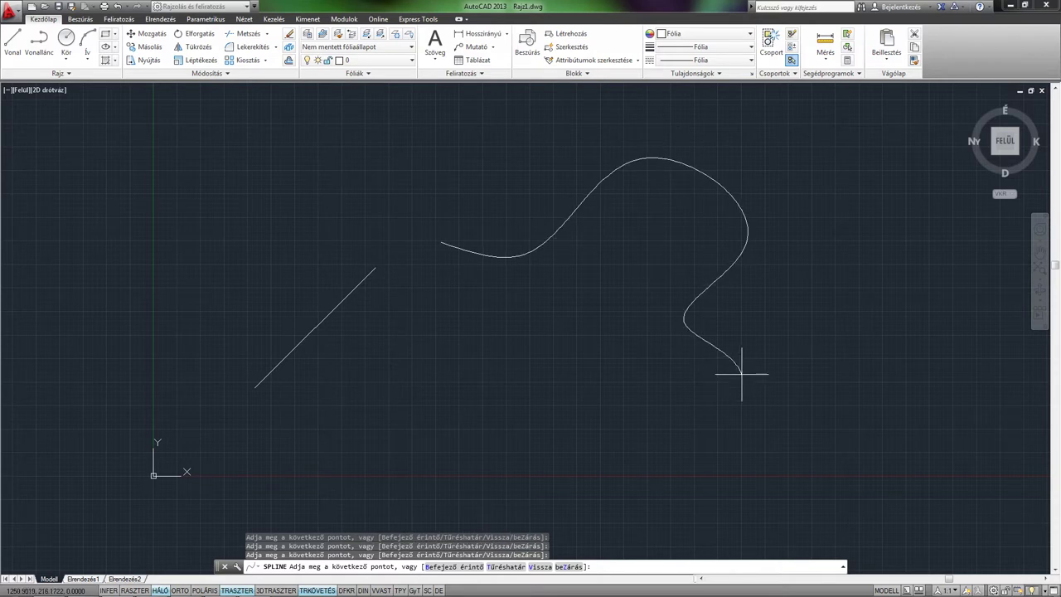
pyautogui.click(737, 432)
pyautogui.press('Return')
pyautogui.moveTo(578, 329); pyautogui.dragTo(490, 310, button='middle')
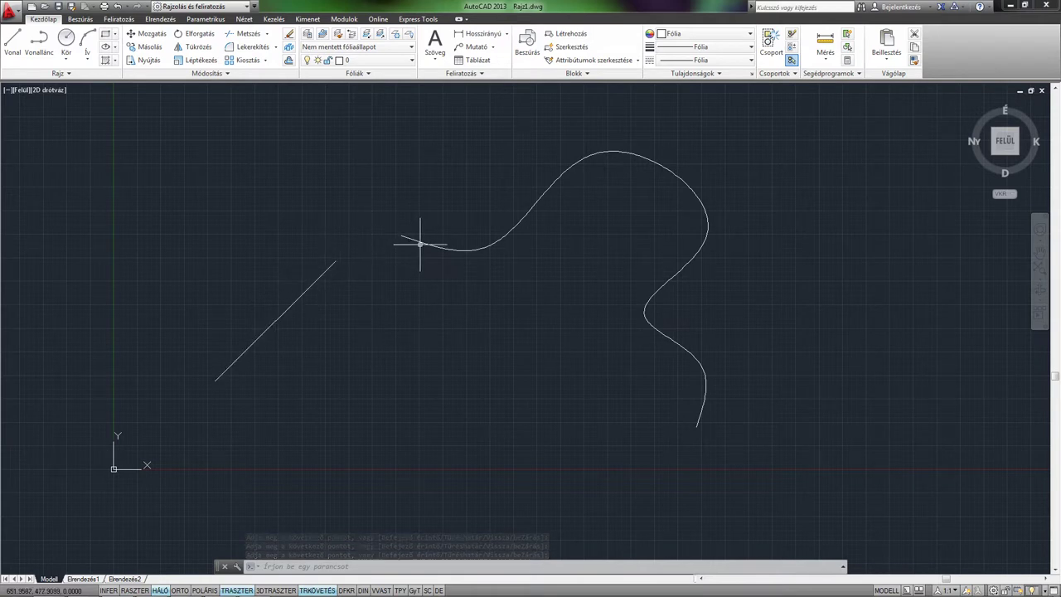
pyautogui.moveTo(356, 237); pyautogui.dragTo(438, 292, button='middle')
pyautogui.scroll(2, 478, 303)
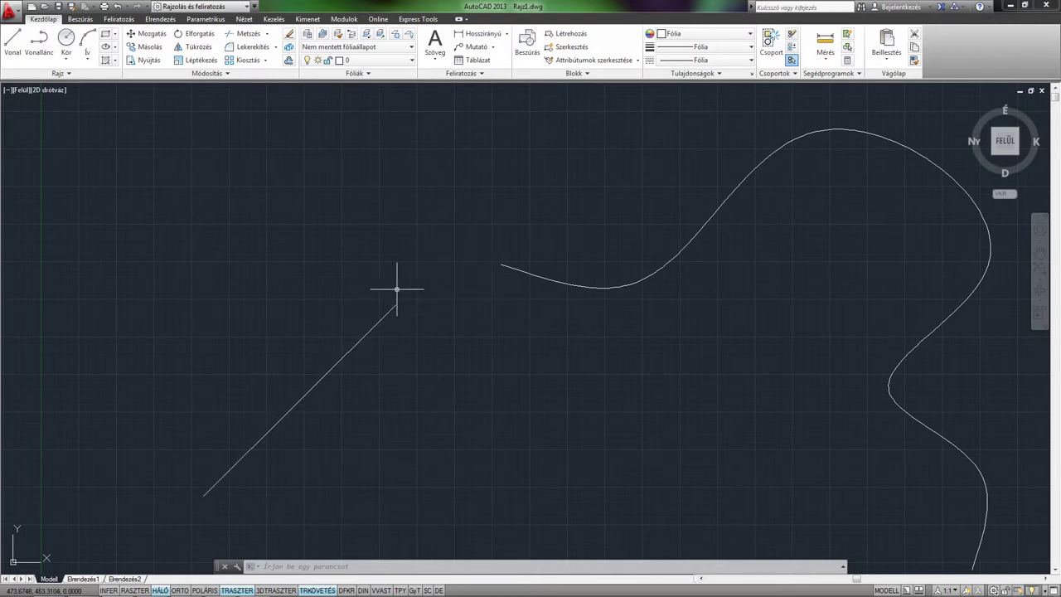
pyautogui.moveTo(505, 308); pyautogui.dragTo(456, 299, button='middle')
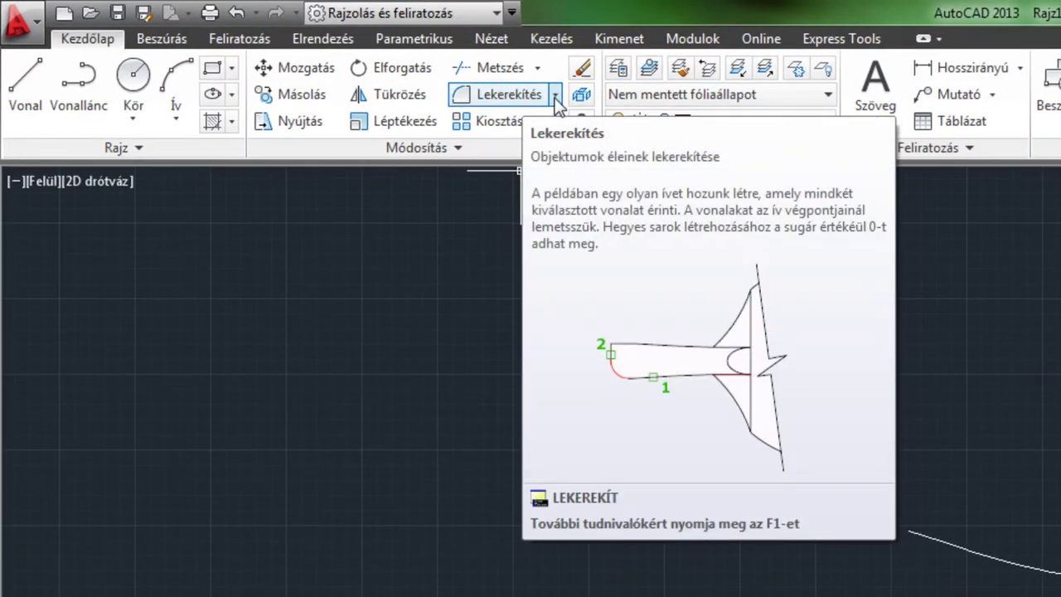
# Start Blend Curves (Görbék simítása) from the Lekerekítés dropdown in the Módosítás panel.
pyautogui.click(556, 96)
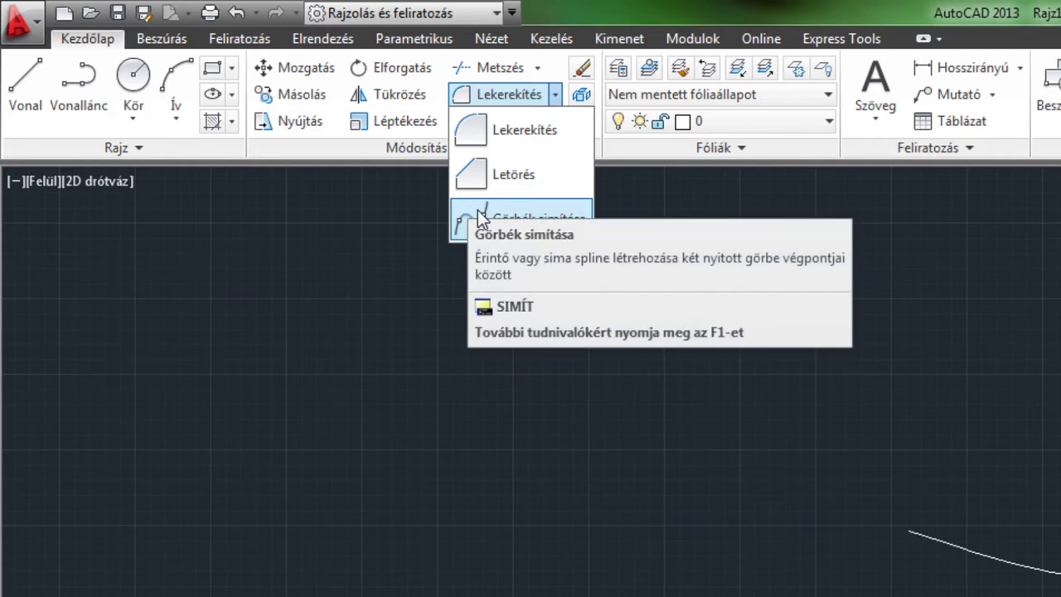
pyautogui.moveTo(520, 218)
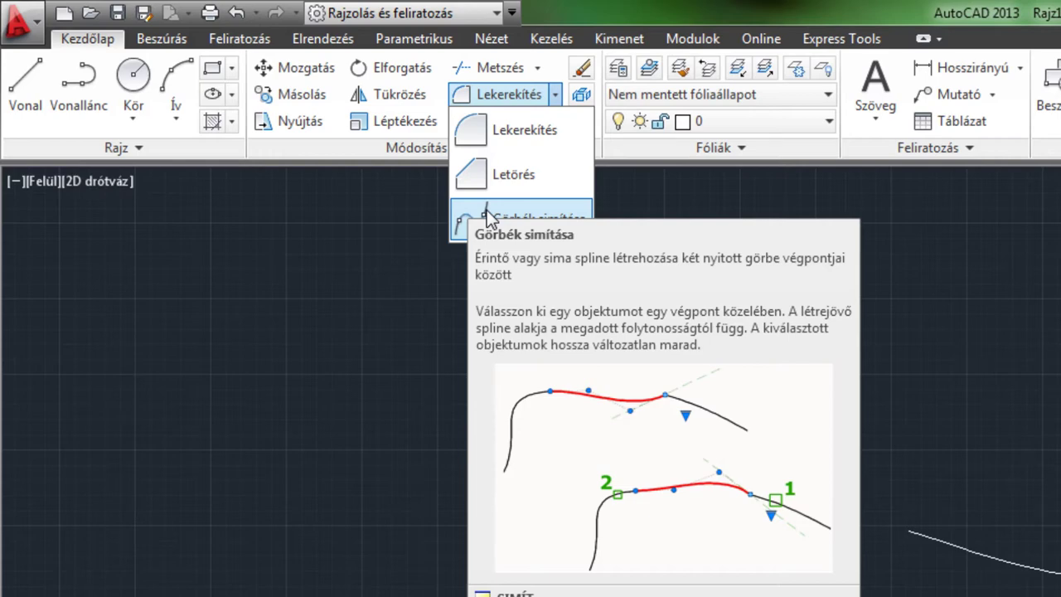
pyautogui.click(493, 210)
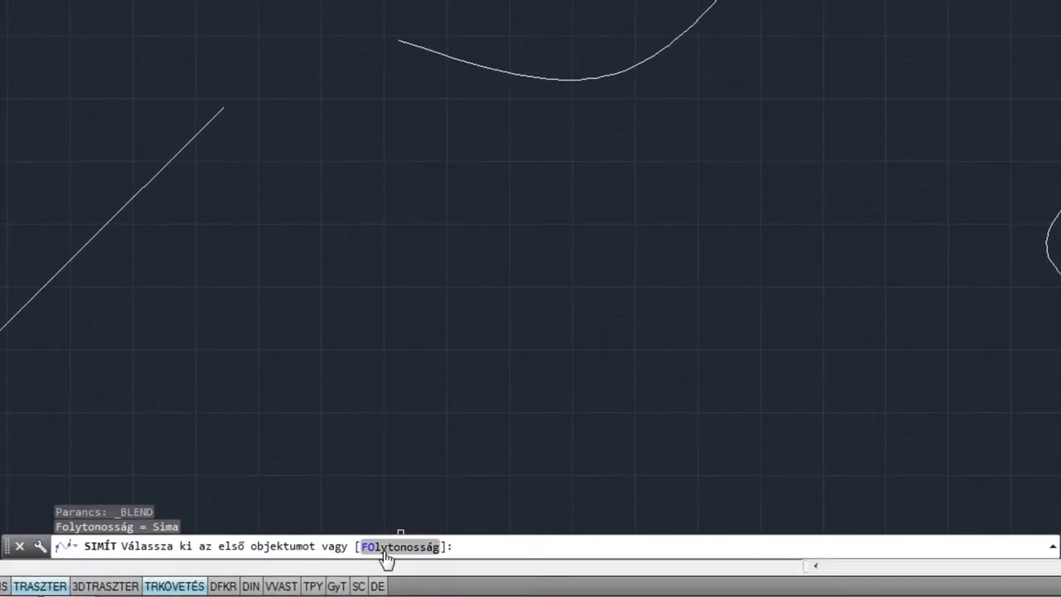
# Switch the blend continuity from Sima to Érintő (tangent).
pyautogui.click(399, 547)
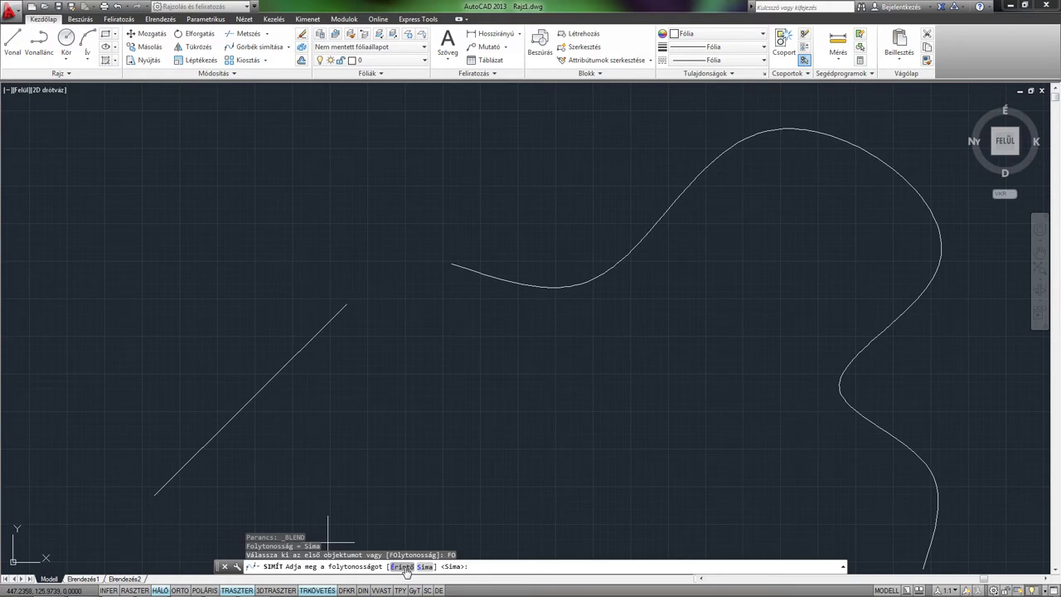
pyautogui.click(403, 567)
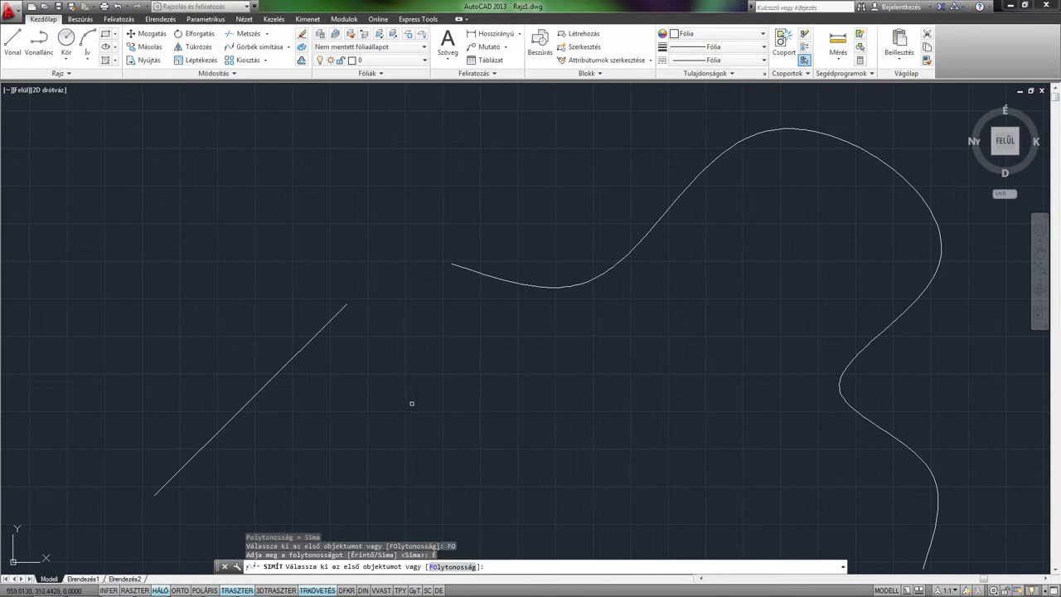
pyautogui.moveTo(405, 386); pyautogui.dragTo(401, 351, button='middle')
# Pick the straight line near its upper end as the first blend object.
pyautogui.scroll(-2, 399, 353)
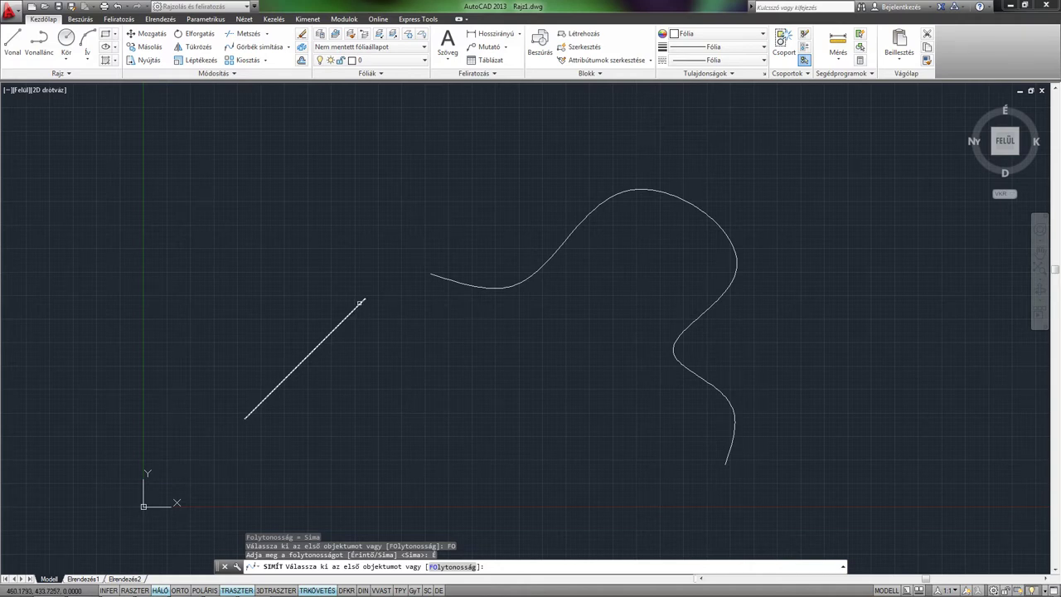
pyautogui.scroll(4, 359, 302)
pyautogui.click(369, 294)
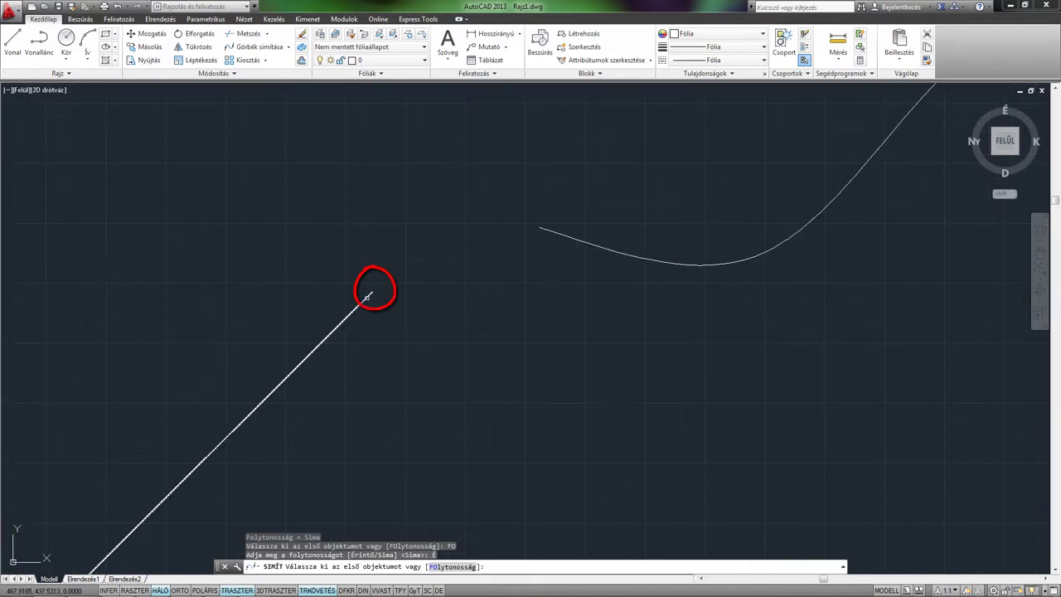
pyautogui.click(365, 297)
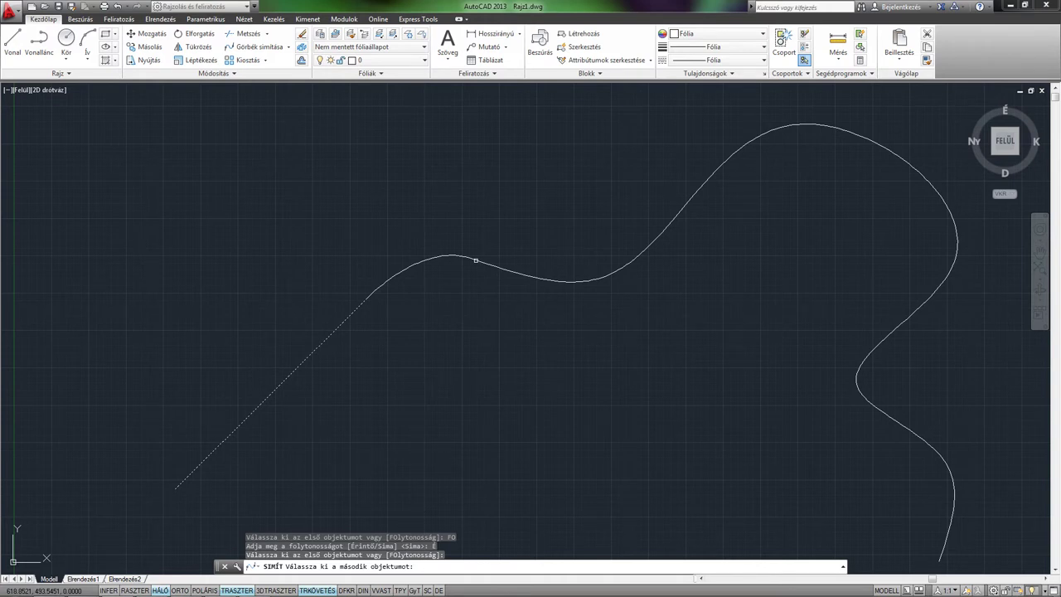
# Pick the spline's left end to create the tangent blend, then inspect it and deselect.
pyautogui.moveTo(540, 388); pyautogui.dragTo(465, 294, button='middle')
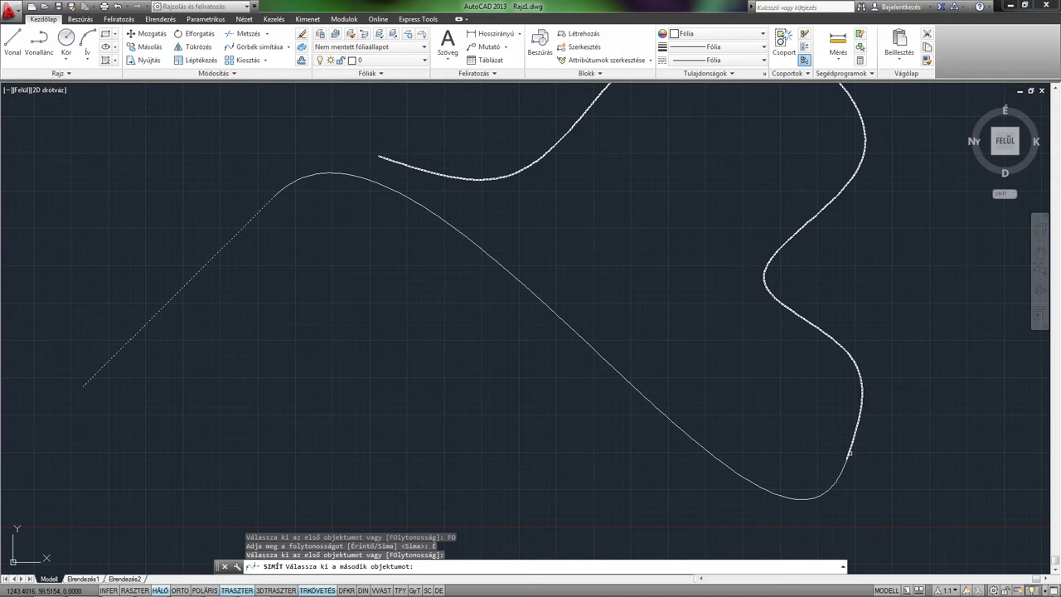
pyautogui.moveTo(384, 175); pyautogui.dragTo(455, 265, button='middle')
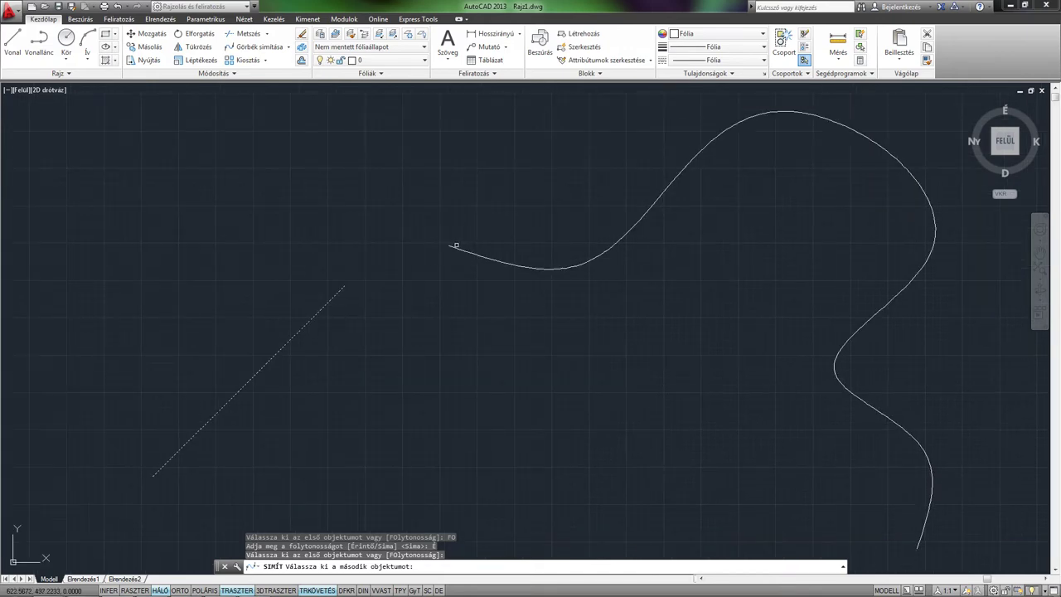
pyautogui.click(457, 246)
pyautogui.moveTo(407, 296); pyautogui.dragTo(446, 307, button='middle')
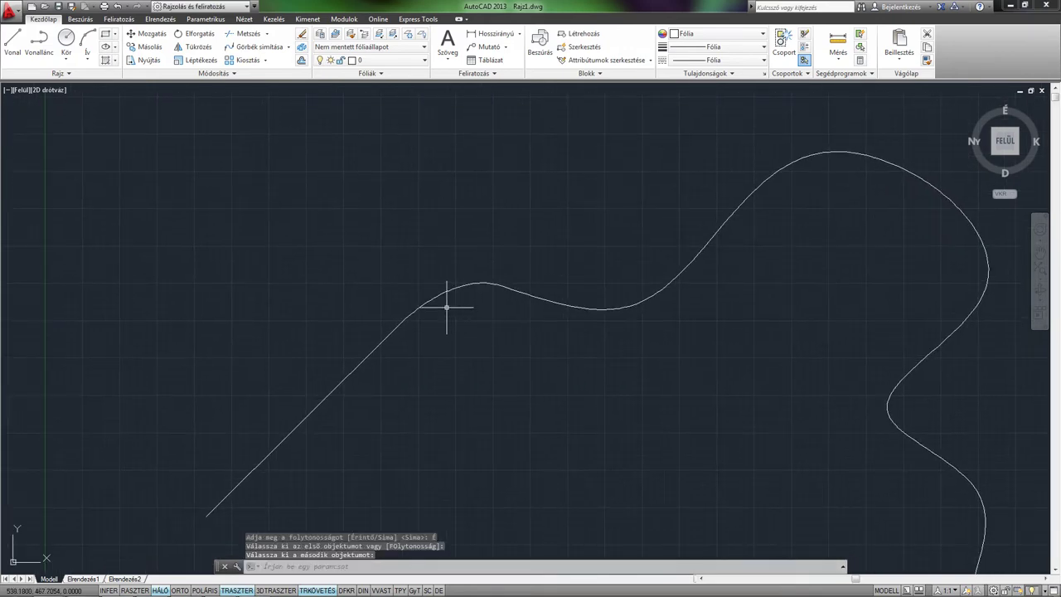
pyautogui.click(445, 291)
pyautogui.scroll(4, 452, 307)
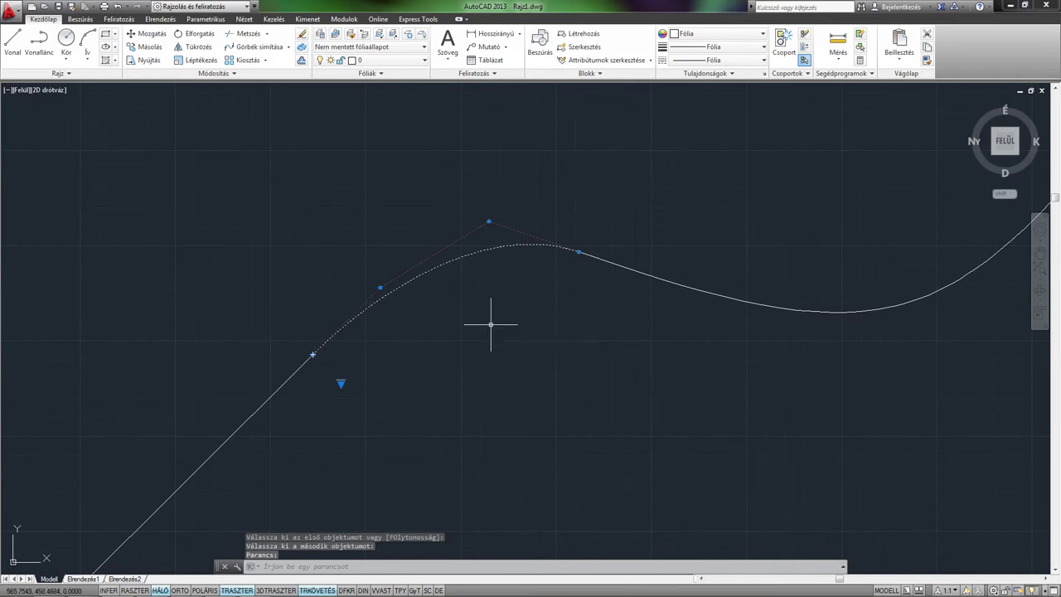
pyautogui.scroll(-4, 485, 336)
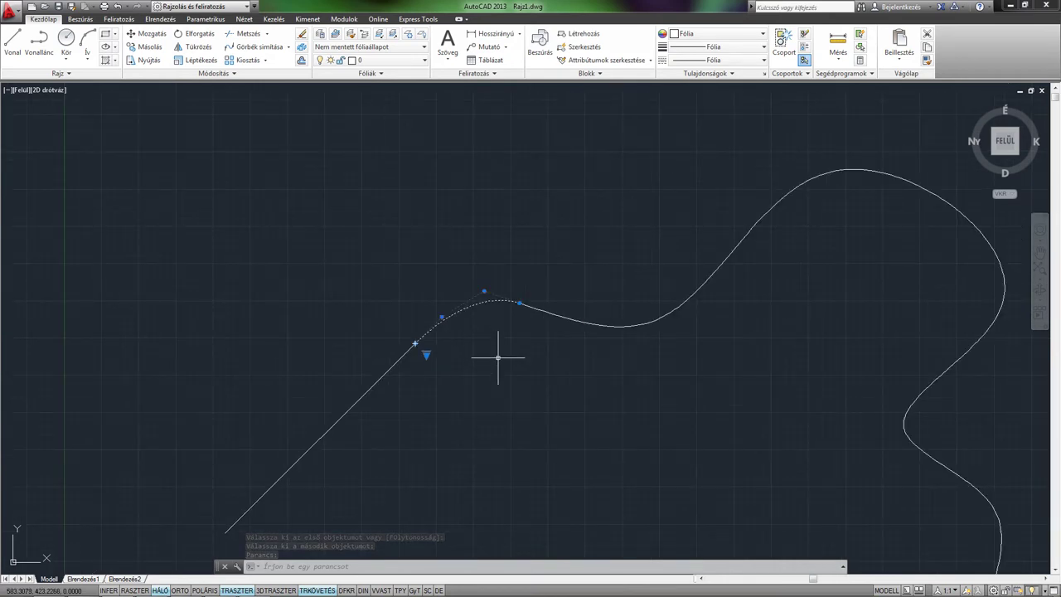
pyautogui.press('Escape')
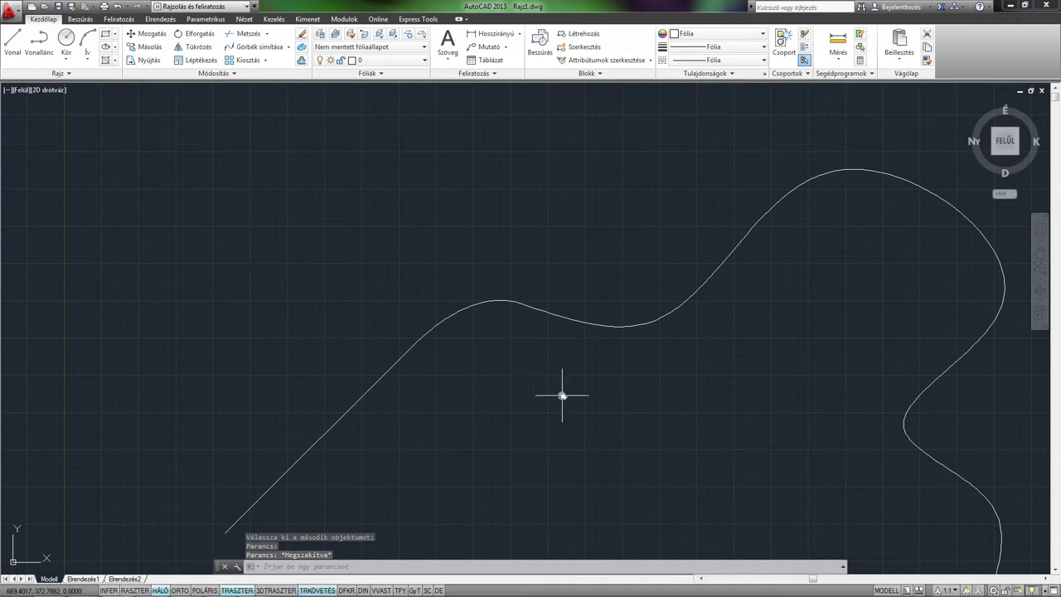
pyautogui.scroll(-2, 429, 310)
# Rerun BLEND with continuity set to Sima (smooth).
pyautogui.moveTo(389, 304); pyautogui.dragTo(433, 314, button='middle')
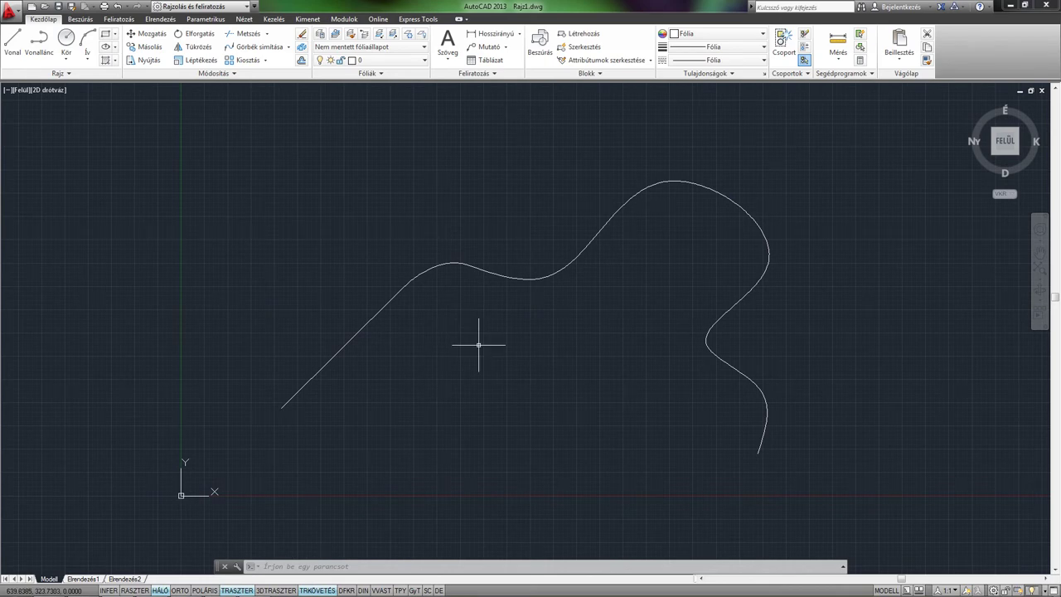
pyautogui.write('sim')
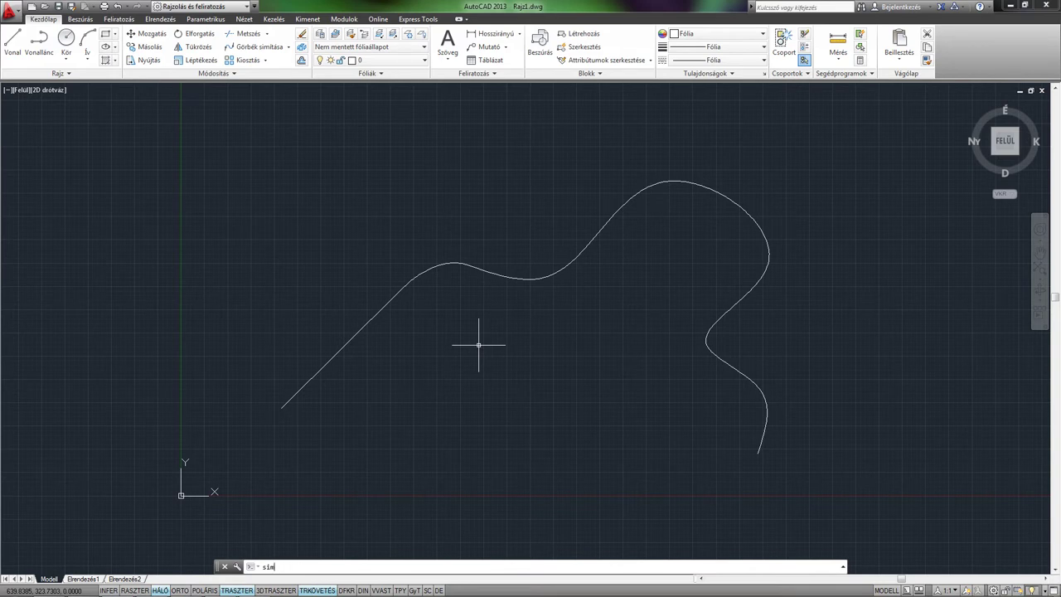
pyautogui.press('Tab')
pyautogui.press('Return')
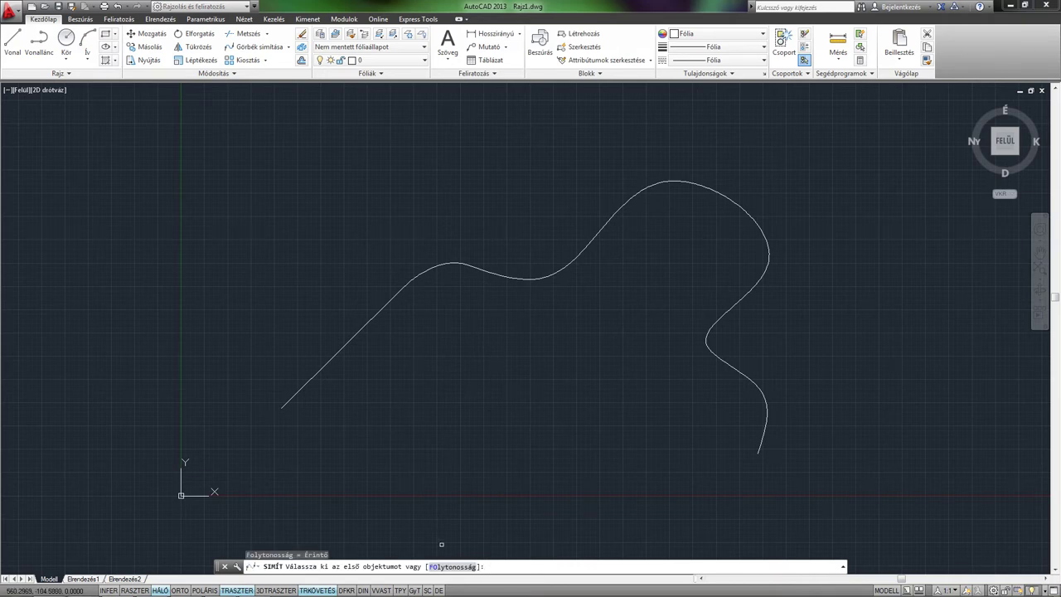
pyautogui.click(453, 567)
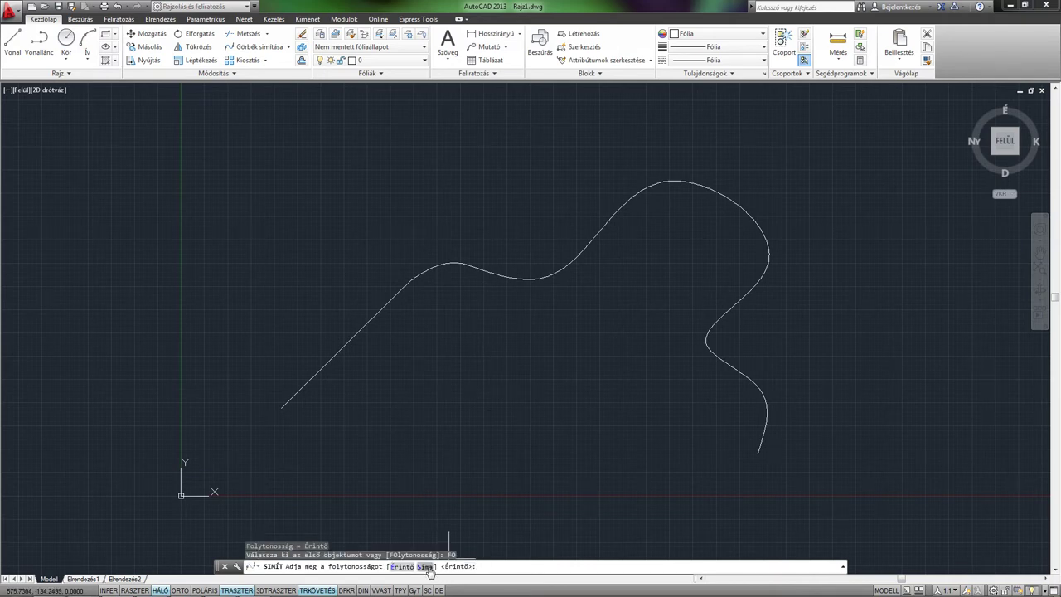
pyautogui.click(426, 567)
# Blend the straight line to the spline with a smooth curve and select it.
pyautogui.scroll(4, 443, 295)
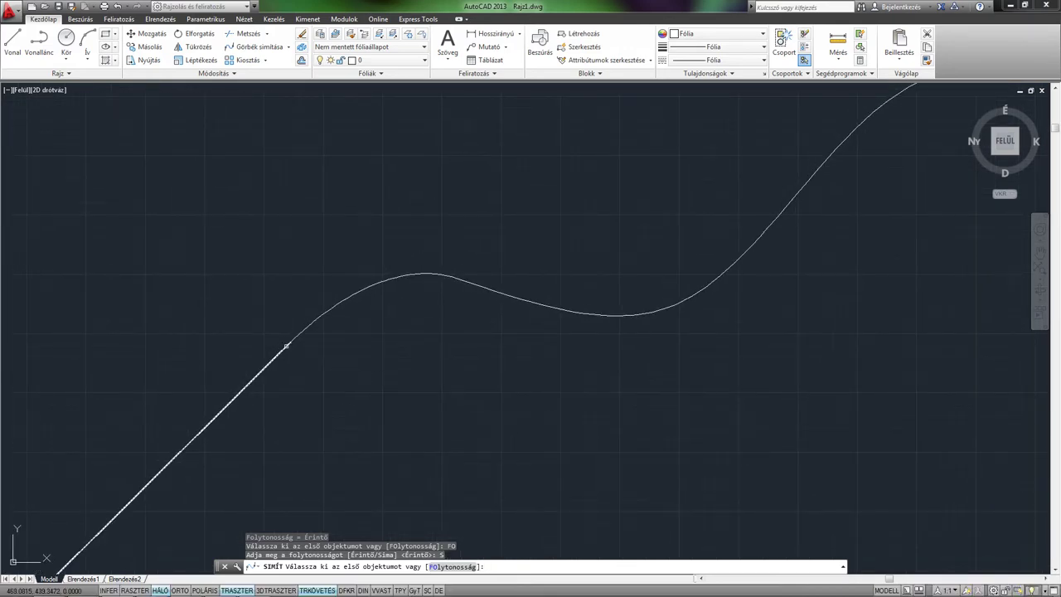
pyautogui.click(278, 353)
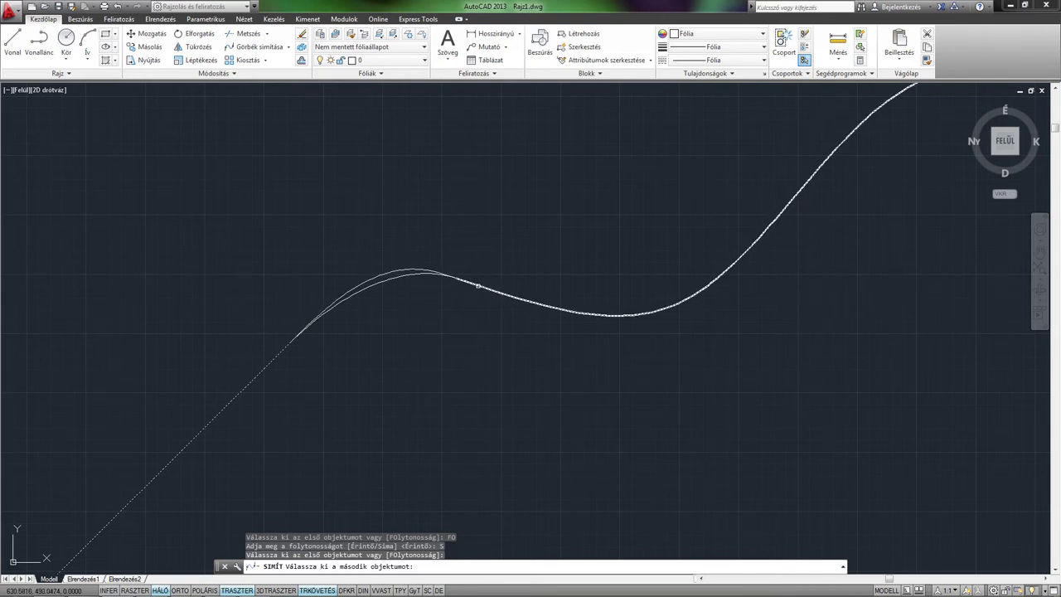
pyautogui.click(478, 286)
pyautogui.scroll(1, 373, 318)
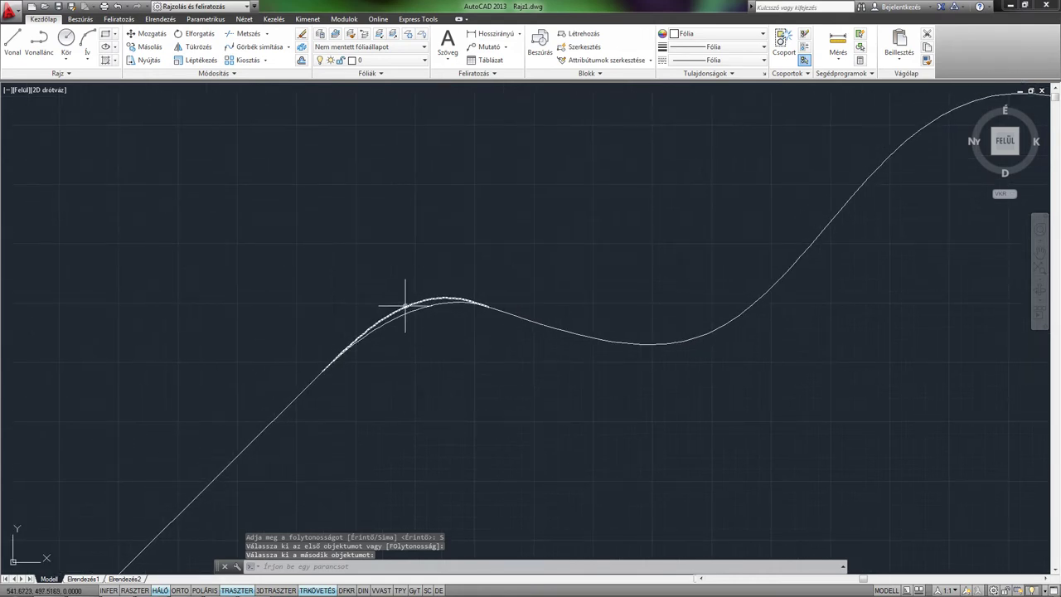
pyautogui.click(406, 305)
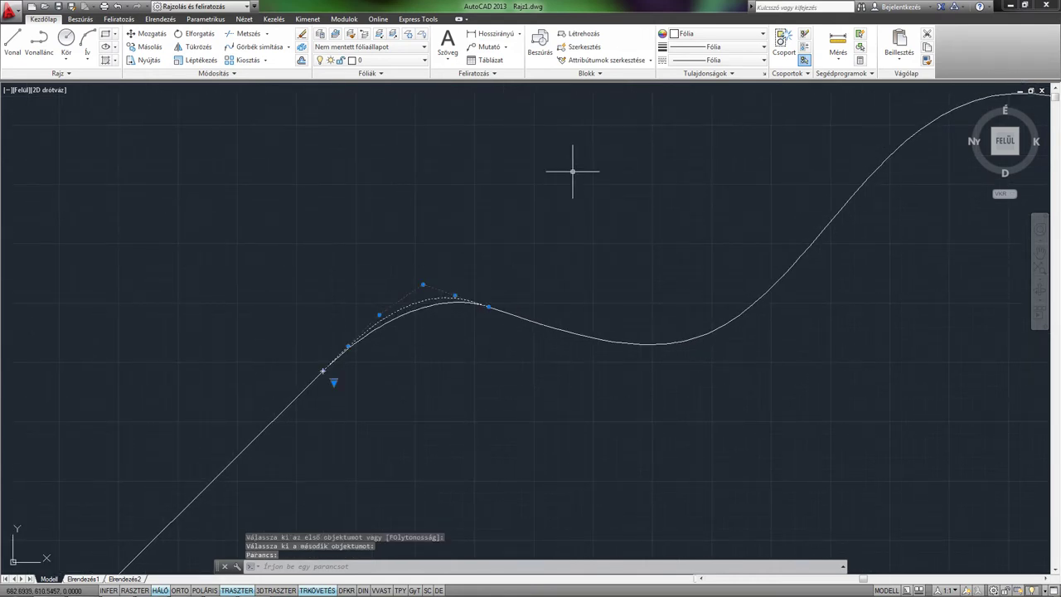
# Colour the selected smooth blend curve yellow (Sárga).
pyautogui.click(713, 34)
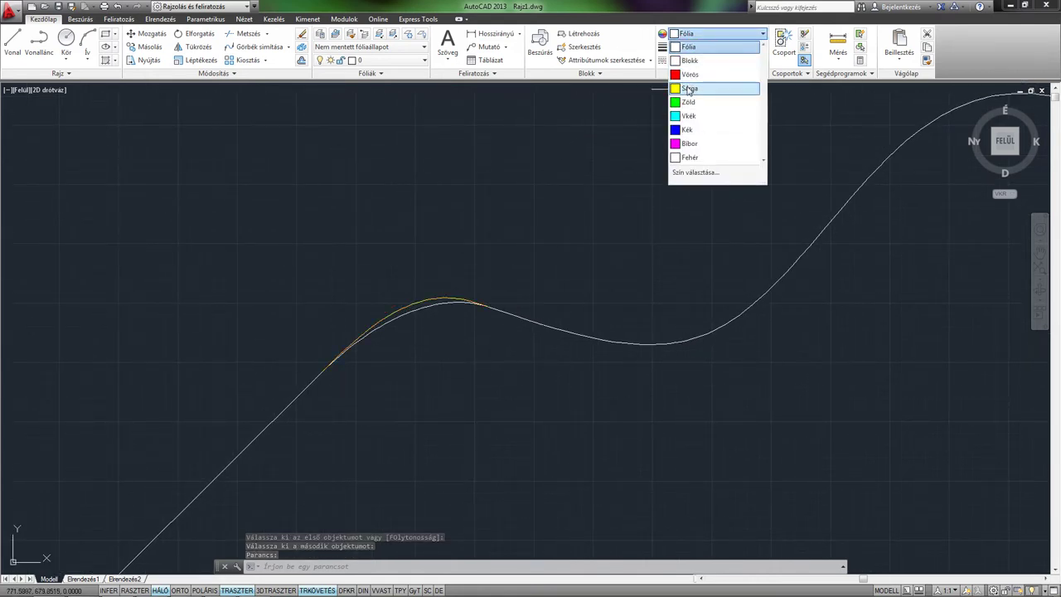
pyautogui.click(689, 88)
pyautogui.press('Escape')
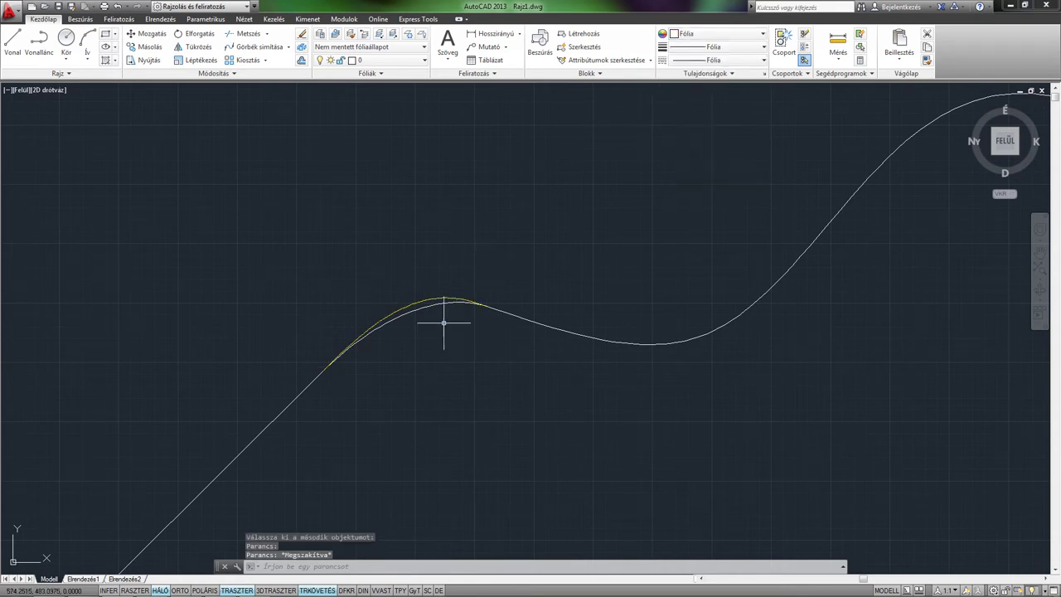
# Colour the other, tangent blend curve green (Zöld).
pyautogui.click(422, 307)
pyautogui.press('Escape')
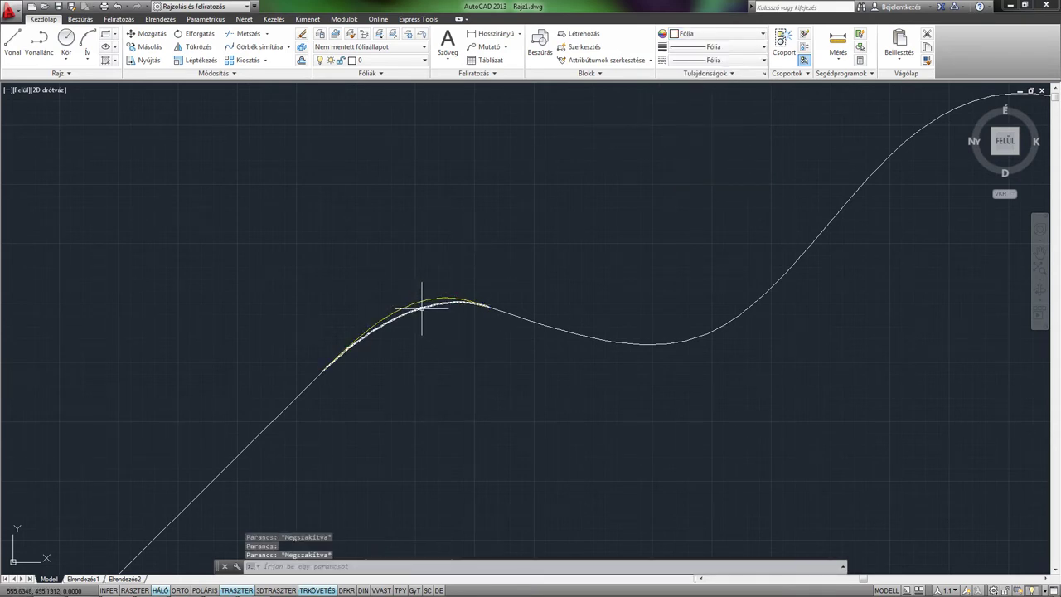
pyautogui.click(422, 307)
pyautogui.click(720, 34)
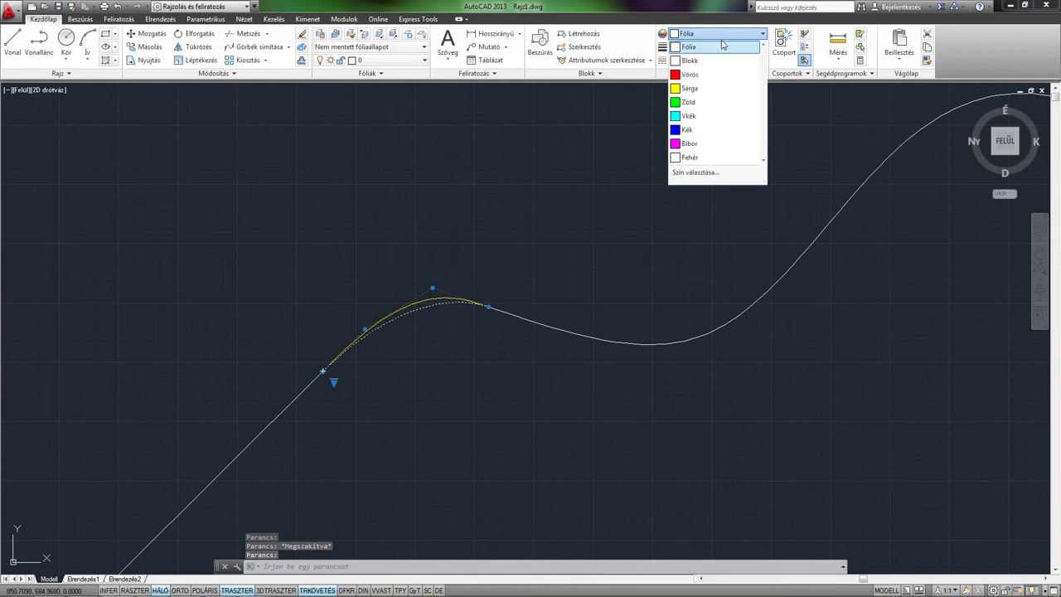
pyautogui.click(689, 102)
pyautogui.press('Escape')
pyautogui.moveTo(397, 337); pyautogui.dragTo(427, 338, button='middle')
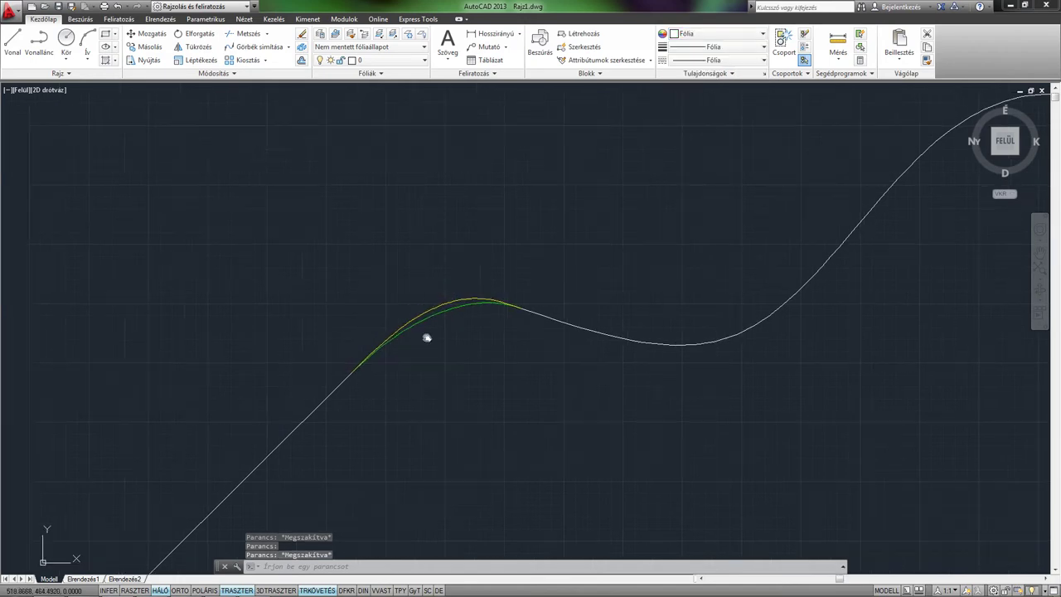
pyautogui.scroll(1, 427, 337)
# Blend the line's lower end to the spline's bottom end with tangent continuity.
pyautogui.scroll(-5, 539, 320)
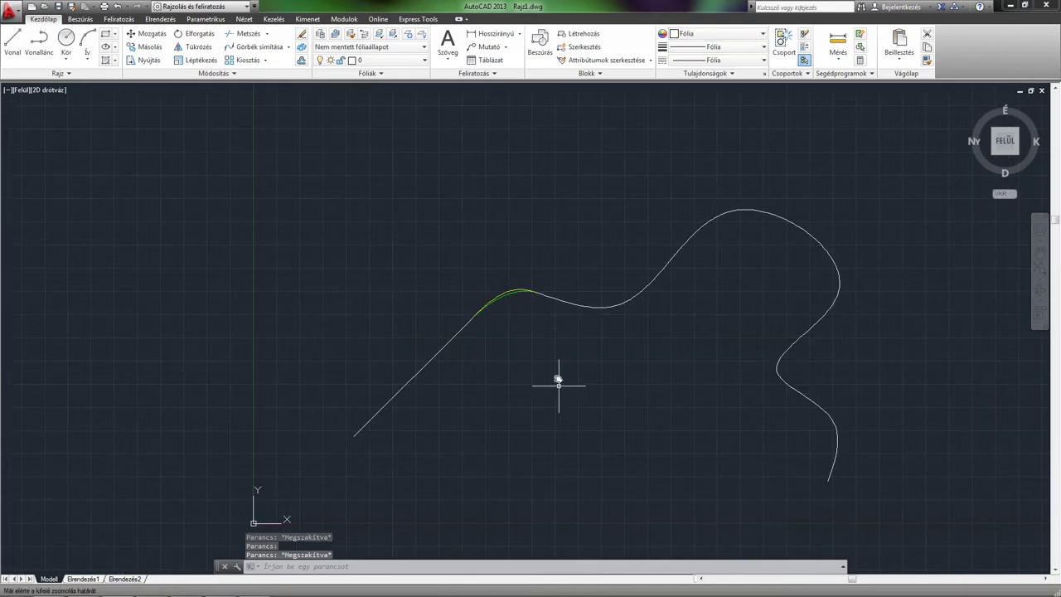
pyautogui.moveTo(559, 385); pyautogui.dragTo(522, 309, button='middle')
pyautogui.write('s')
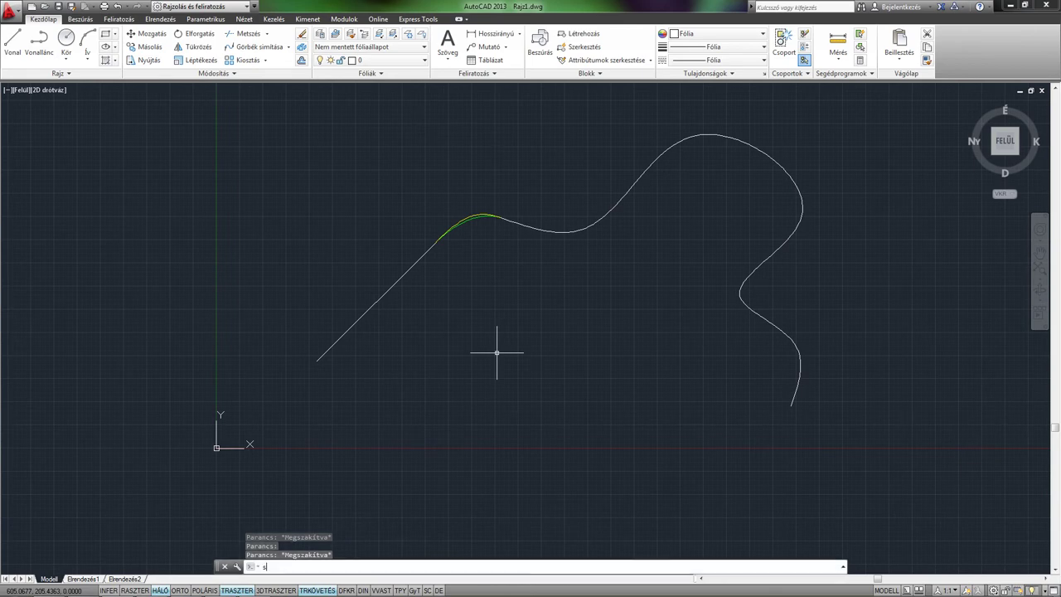
pyautogui.press('Return')
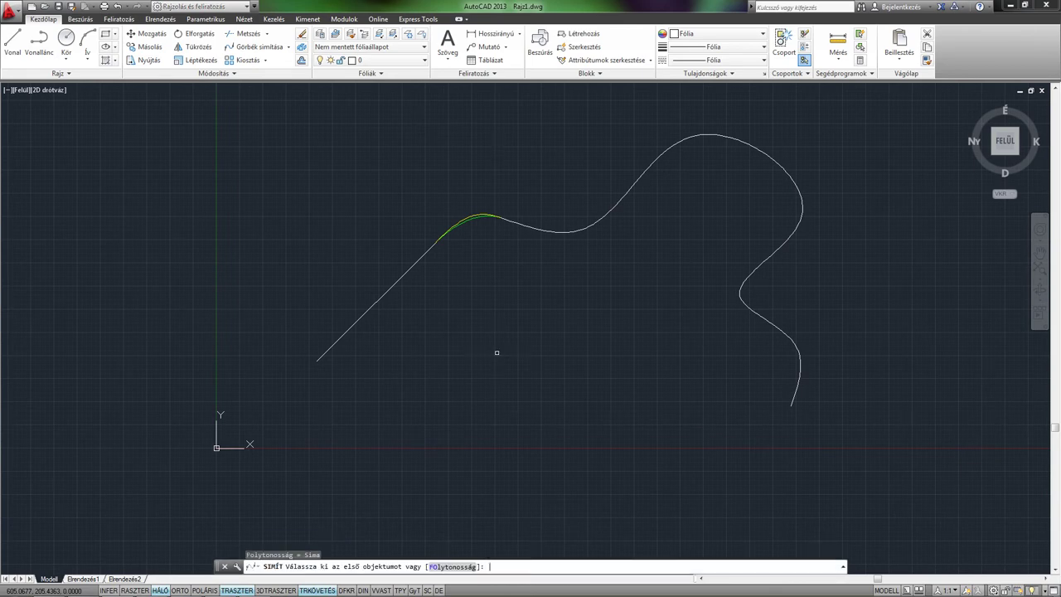
pyautogui.click(462, 565)
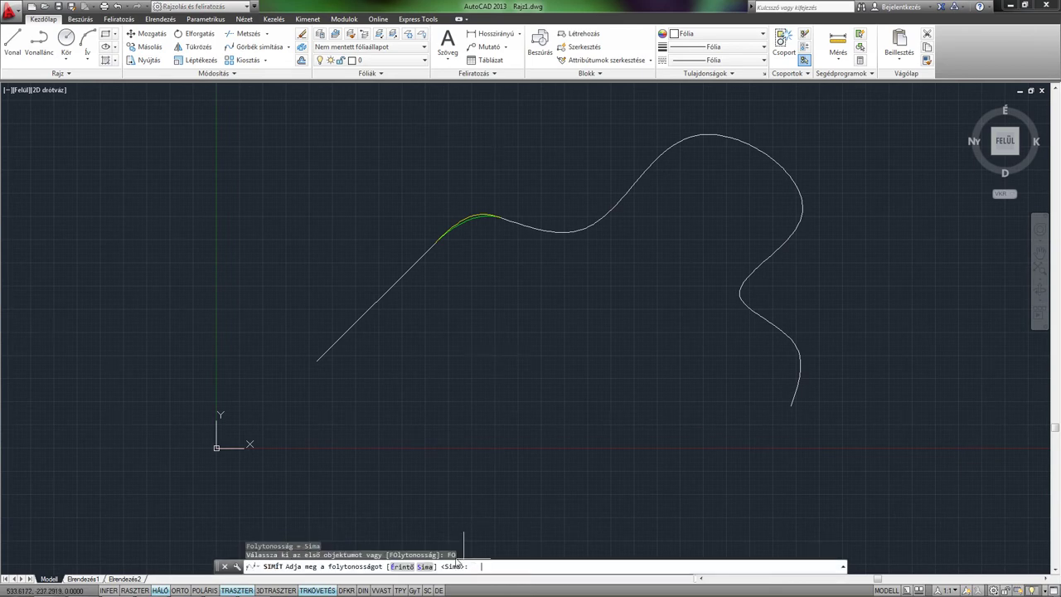
pyautogui.click(402, 567)
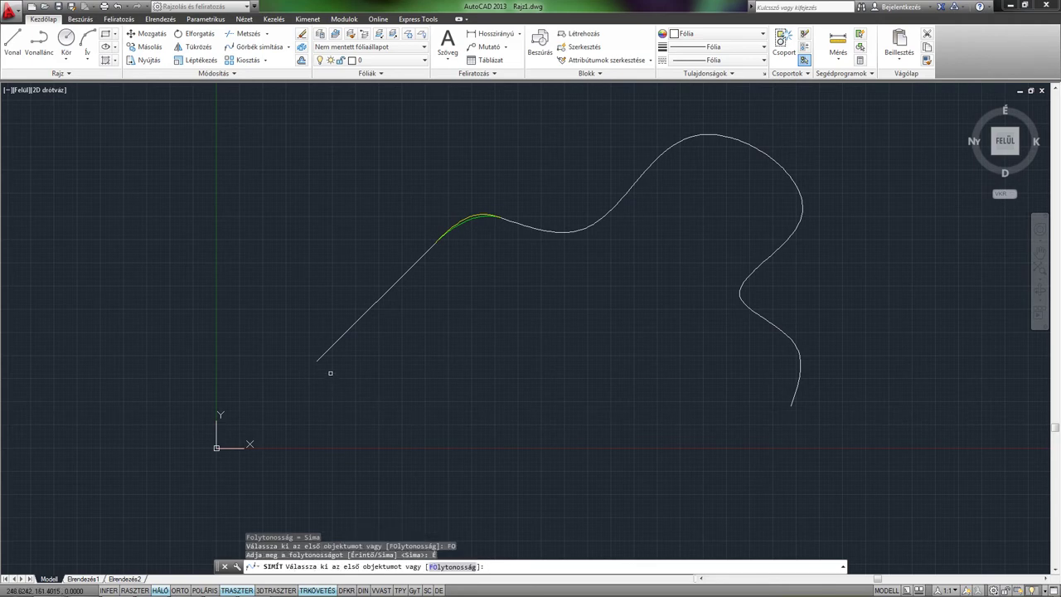
pyautogui.click(320, 359)
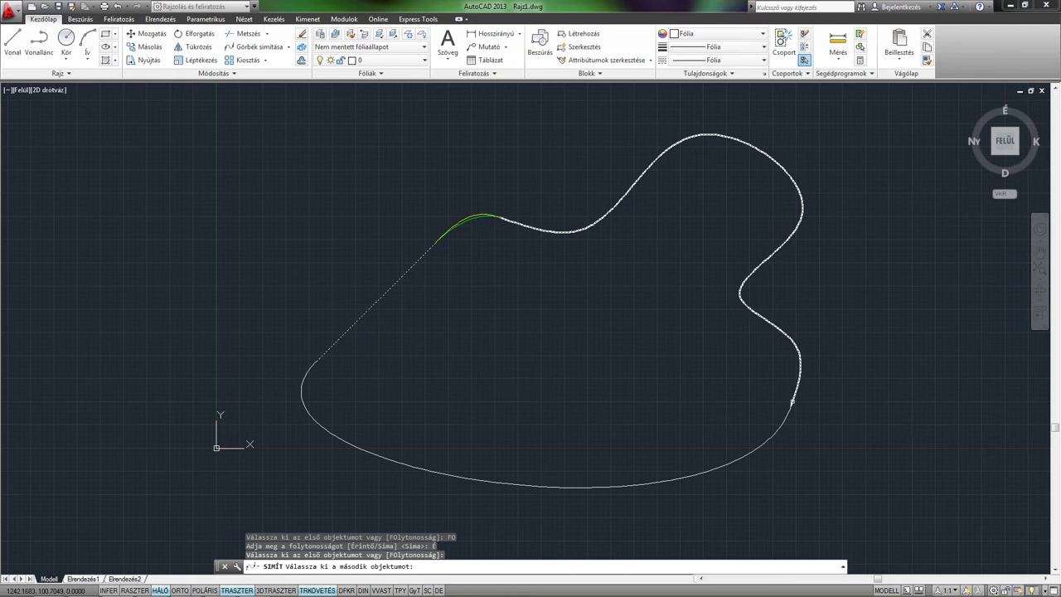
pyautogui.click(792, 402)
# Colour the new lower blend curve green.
pyautogui.moveTo(486, 387); pyautogui.dragTo(486, 356, button='middle')
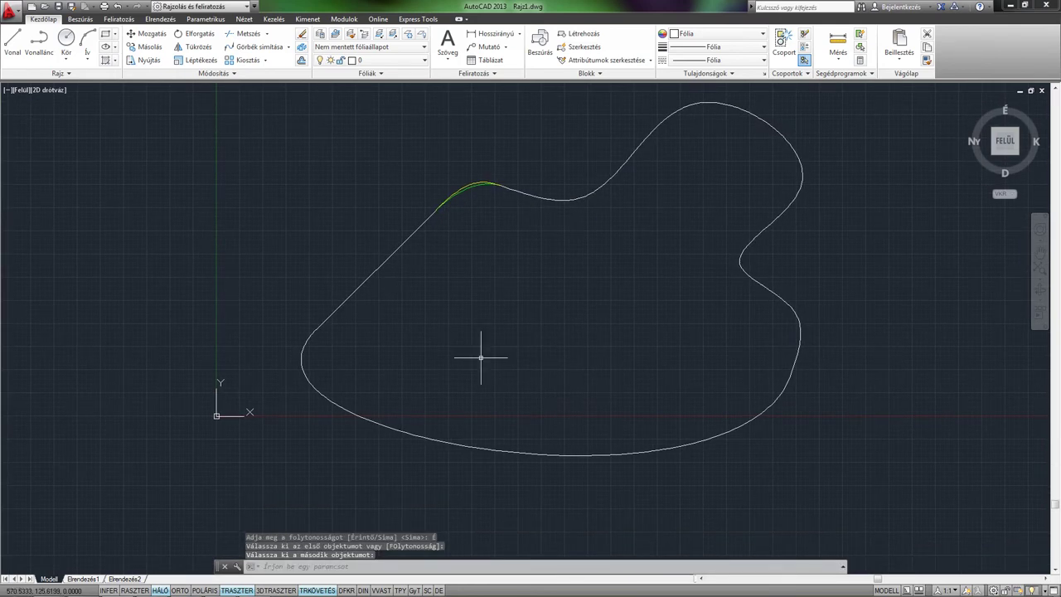
pyautogui.click(419, 433)
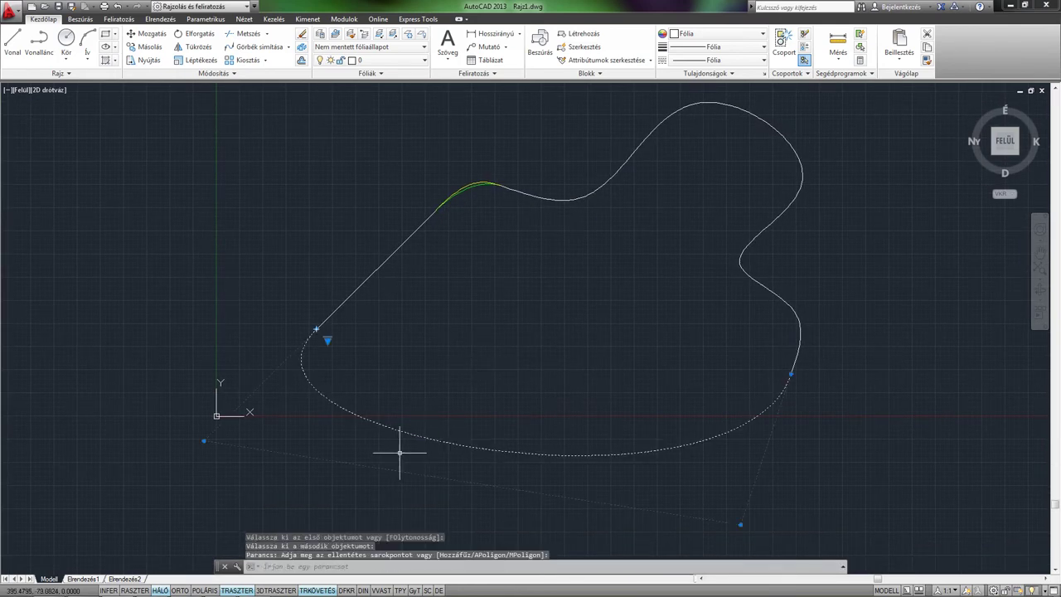
pyautogui.click(715, 38)
pyautogui.click(695, 102)
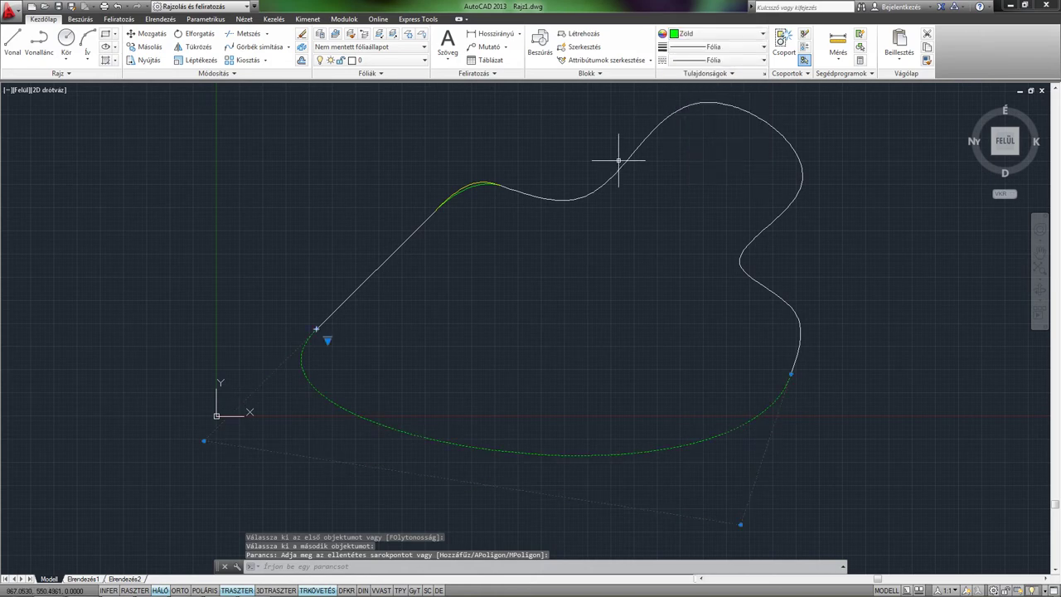
pyautogui.press('Escape')
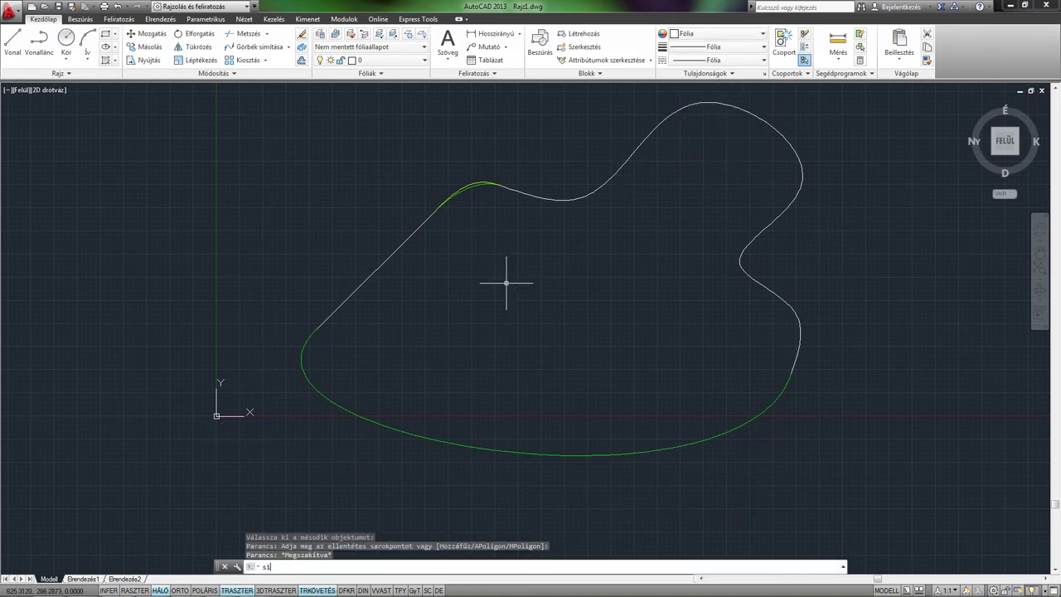
# Blend the line's lower end to the spline's bottom with smooth continuity.
pyautogui.press('Return')
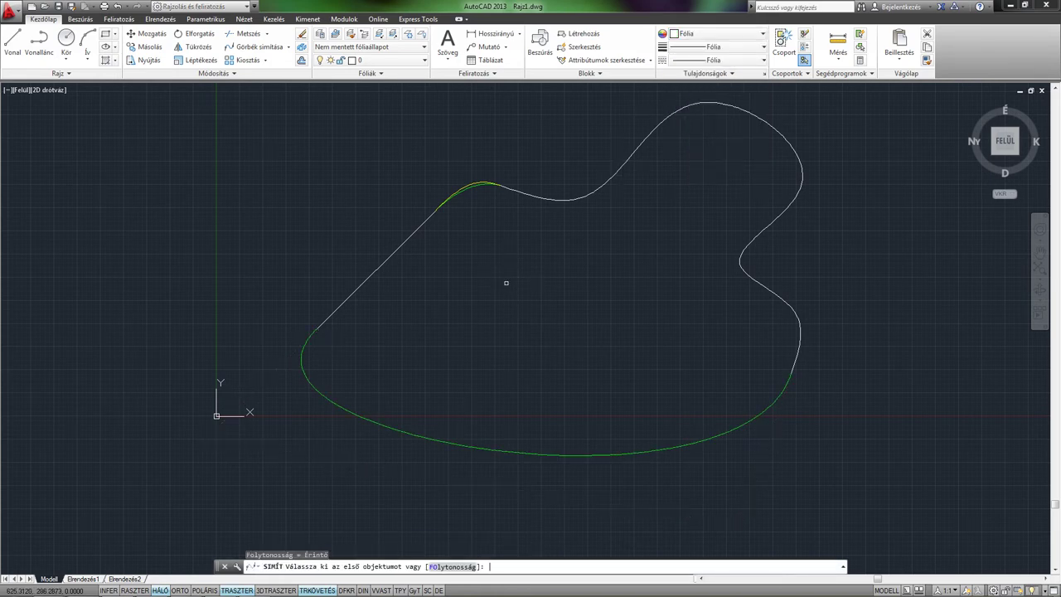
pyautogui.click(456, 567)
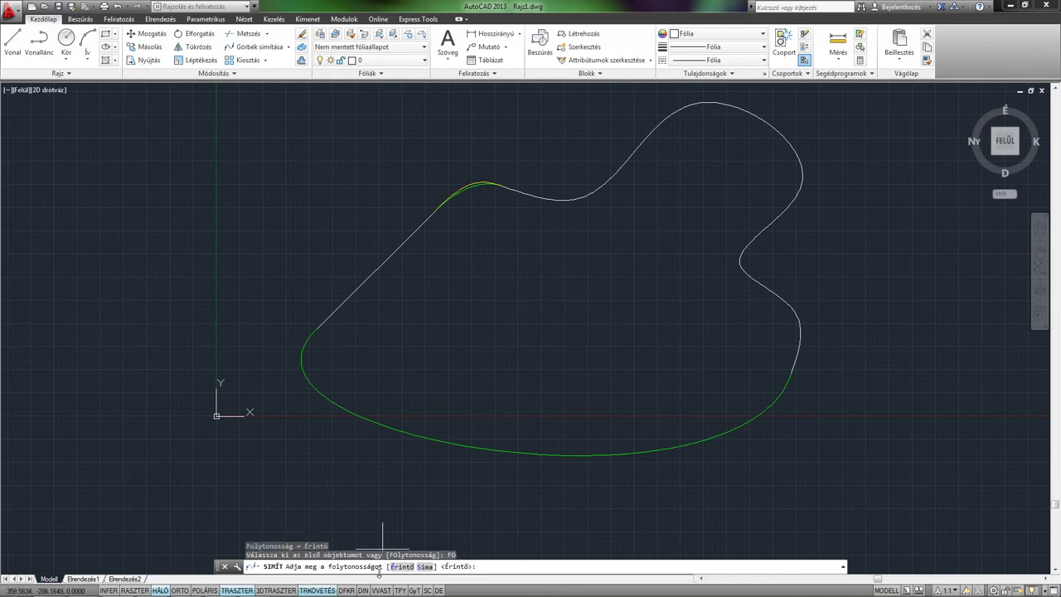
pyautogui.click(422, 568)
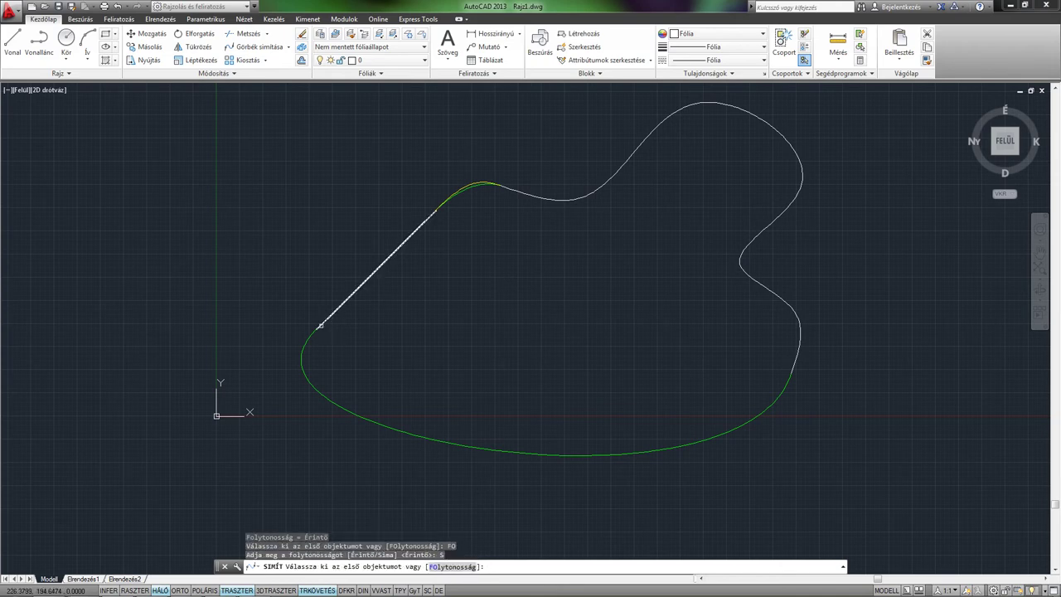
pyautogui.click(320, 324)
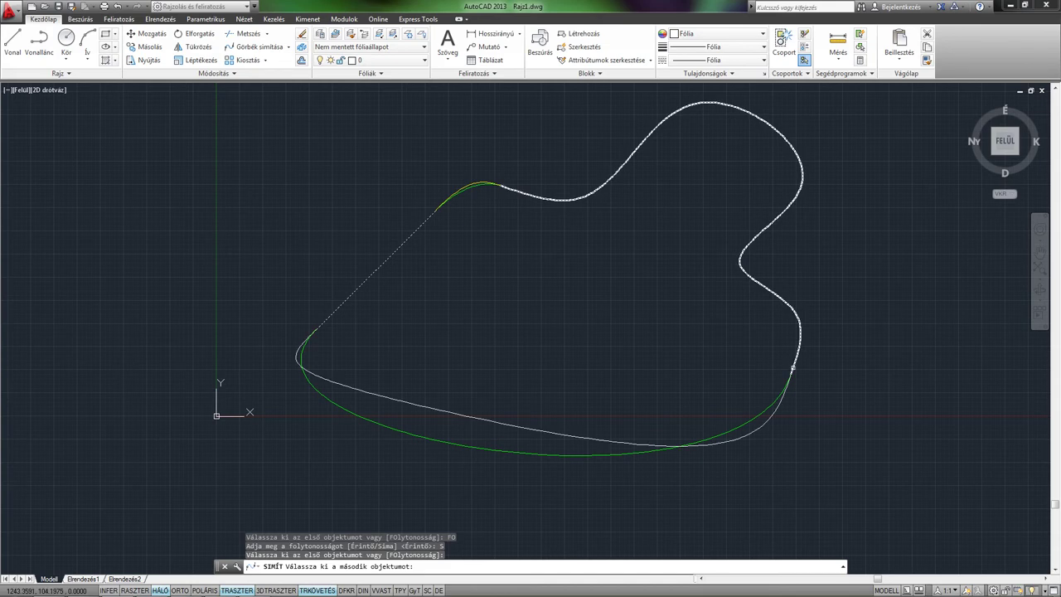
pyautogui.click(787, 365)
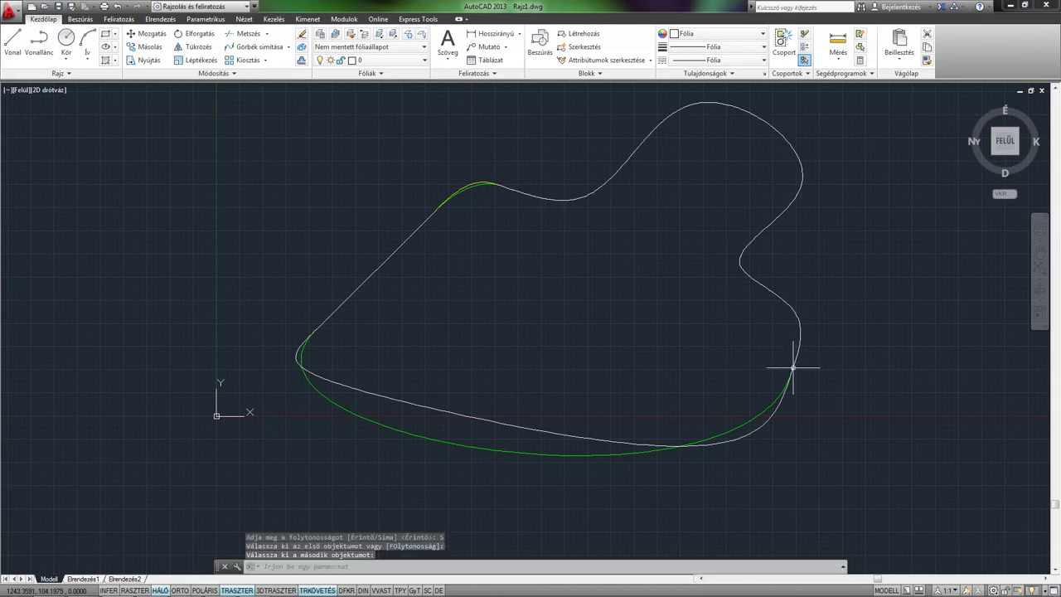
# Colour the new smooth lower blend curve red.
pyautogui.click(501, 419)
pyautogui.click(726, 39)
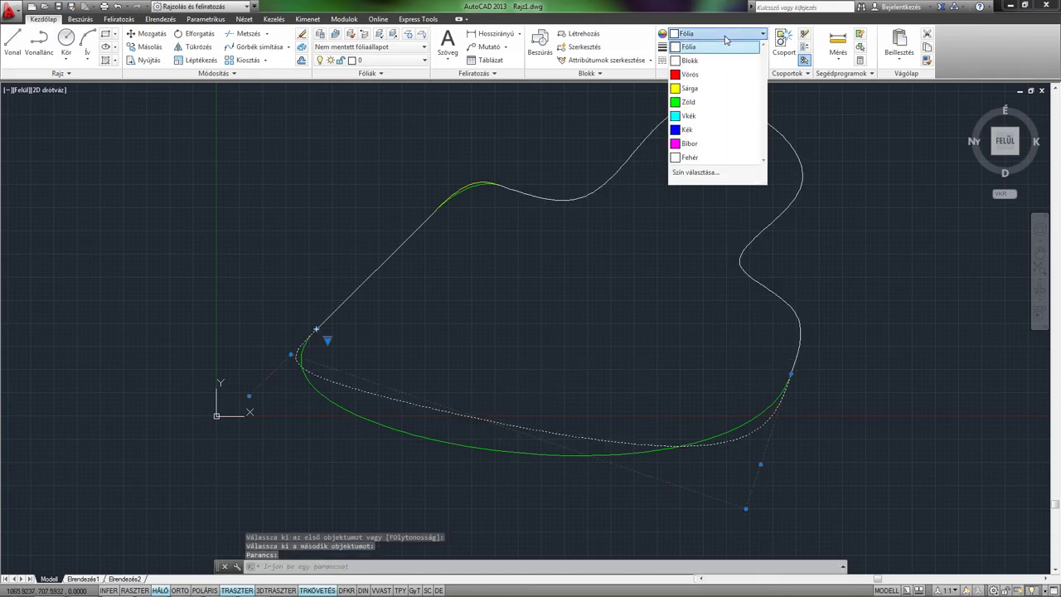
pyautogui.click(704, 73)
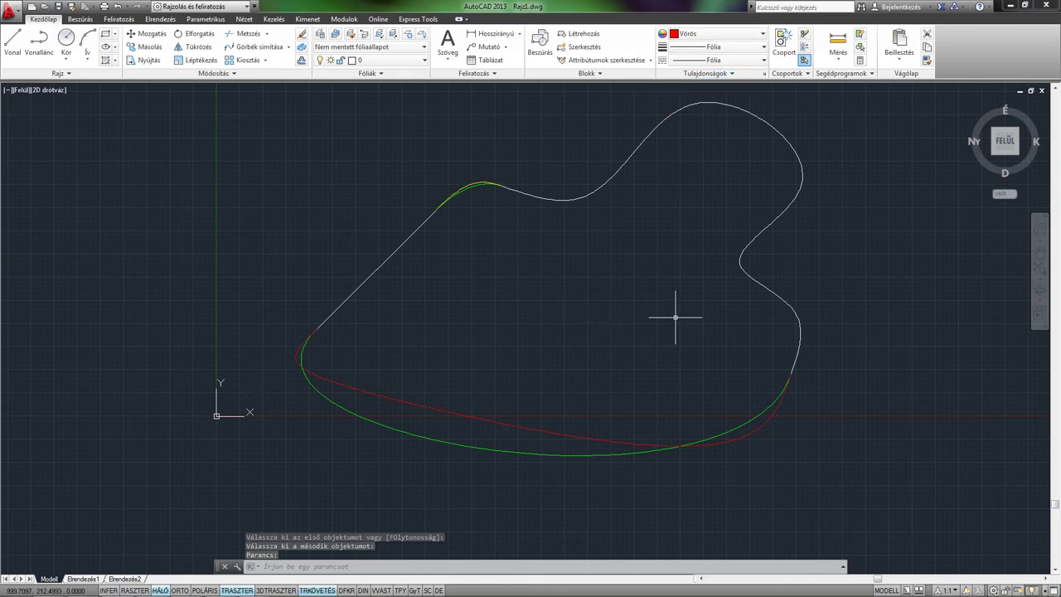
pyautogui.press('Escape')
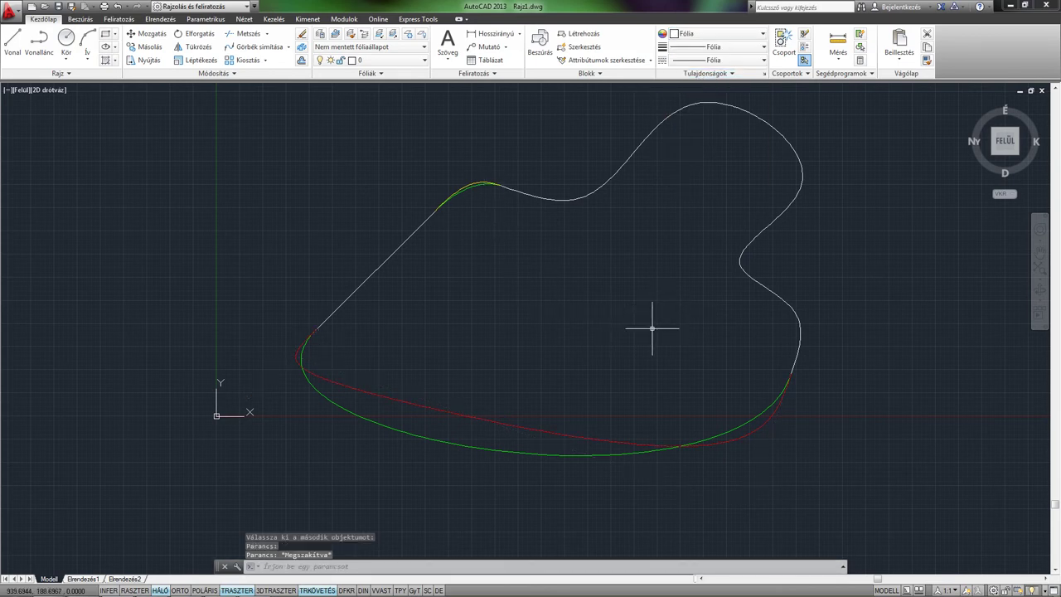
pyautogui.scroll(-2, 676, 294)
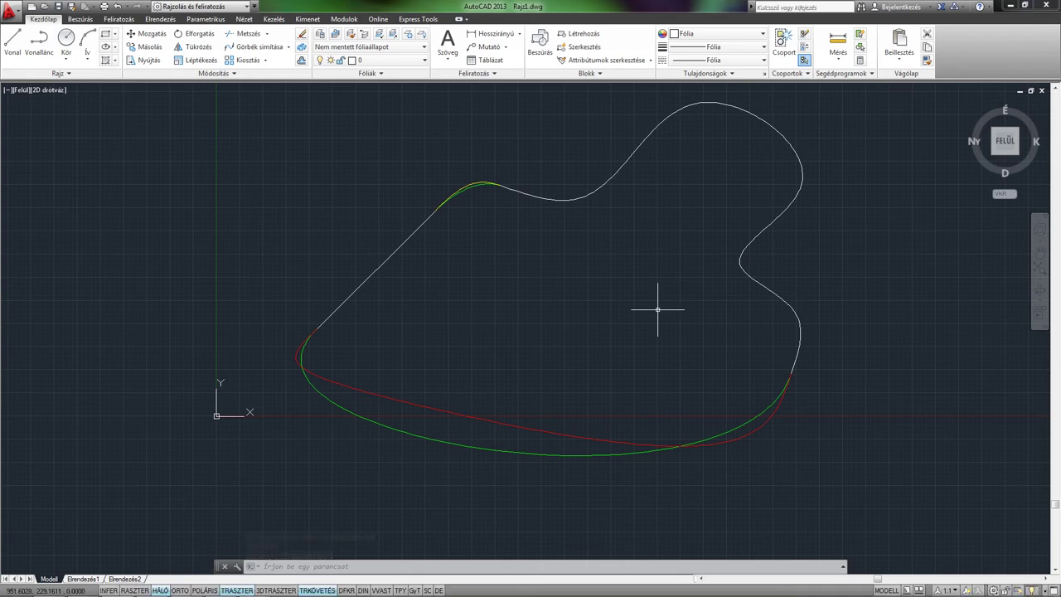
pyautogui.moveTo(656, 289); pyautogui.dragTo(628, 317, button='middle')
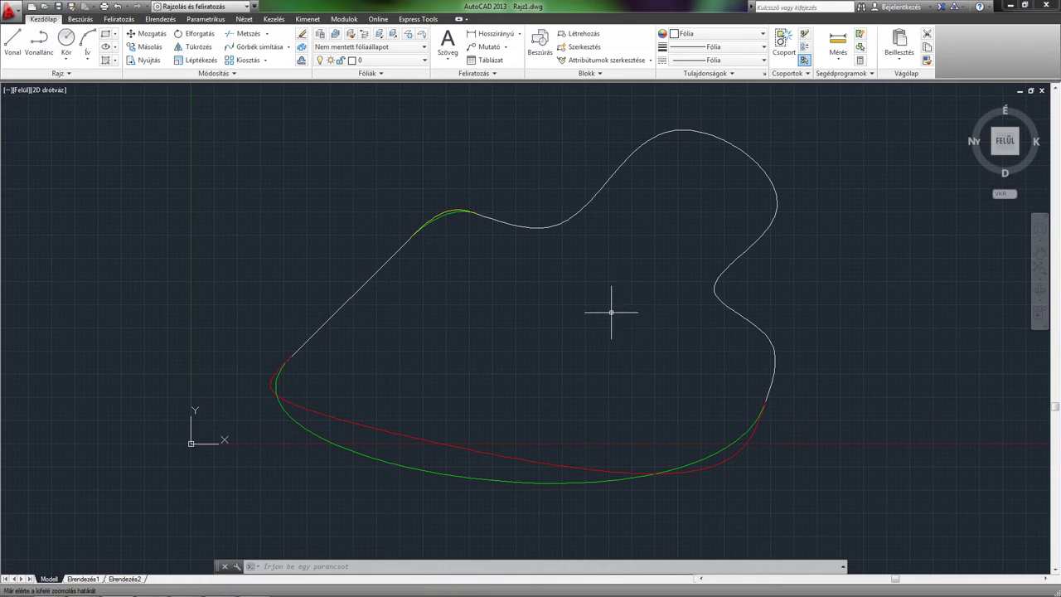
pyautogui.moveTo(611, 309); pyautogui.dragTo(859, 383, button='middle')
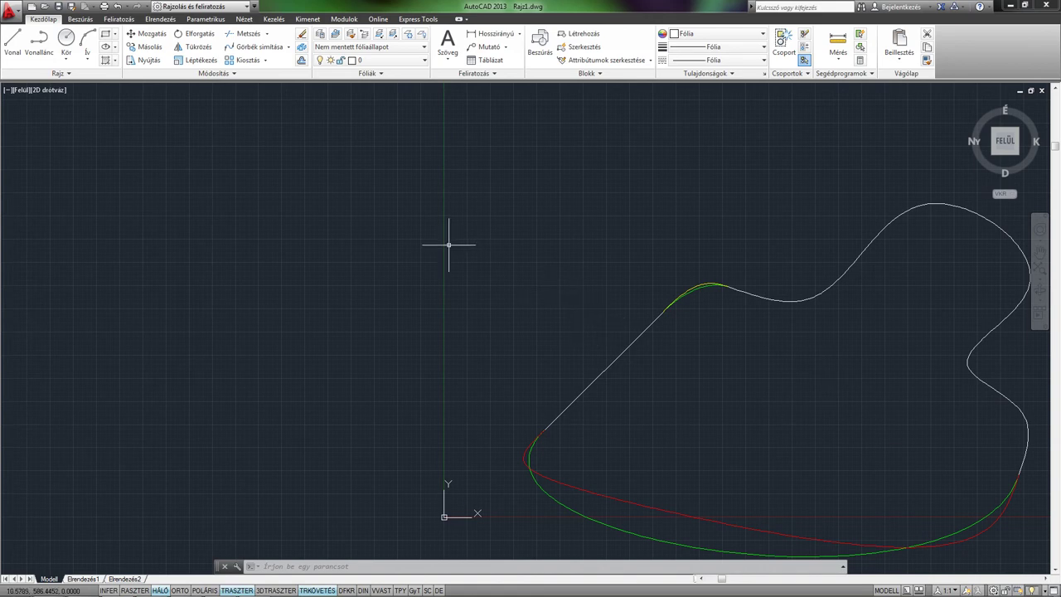
# Draw a zigzag polyline with two peaks and a flat middle section.
pyautogui.click(38, 41)
pyautogui.click(103, 326)
pyautogui.click(198, 164)
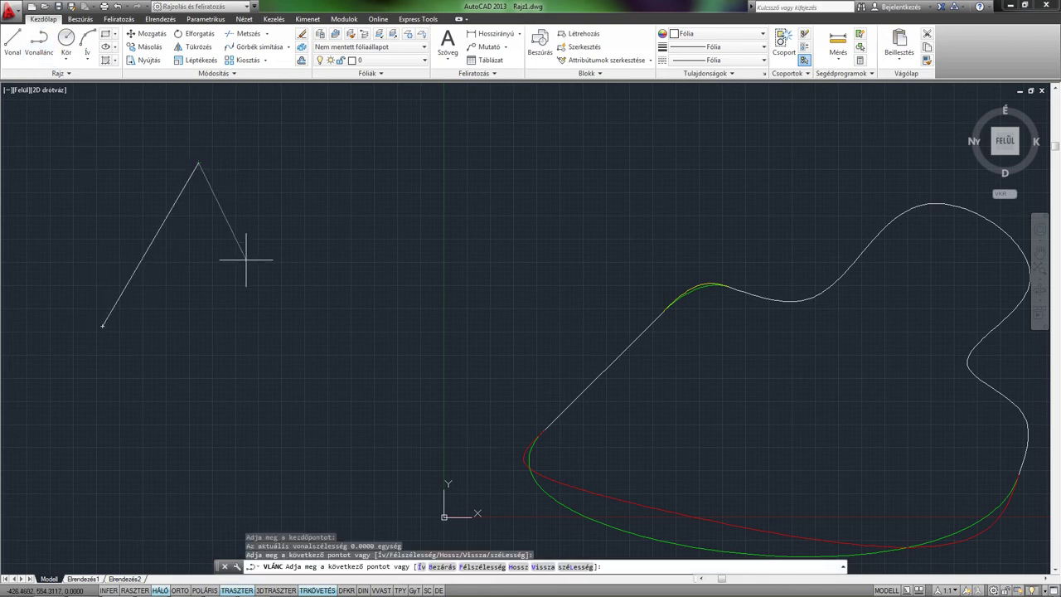
pyautogui.click(245, 259)
pyautogui.click(330, 260)
pyautogui.click(389, 197)
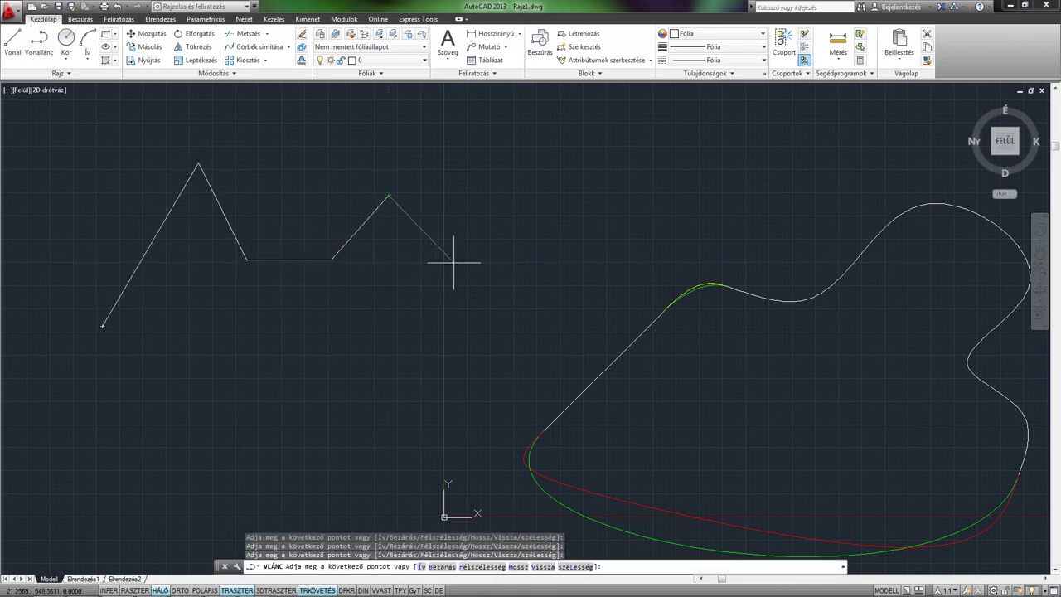
pyautogui.click(418, 413)
pyautogui.press('Return')
pyautogui.moveTo(238, 430); pyautogui.dragTo(346, 332, button='middle')
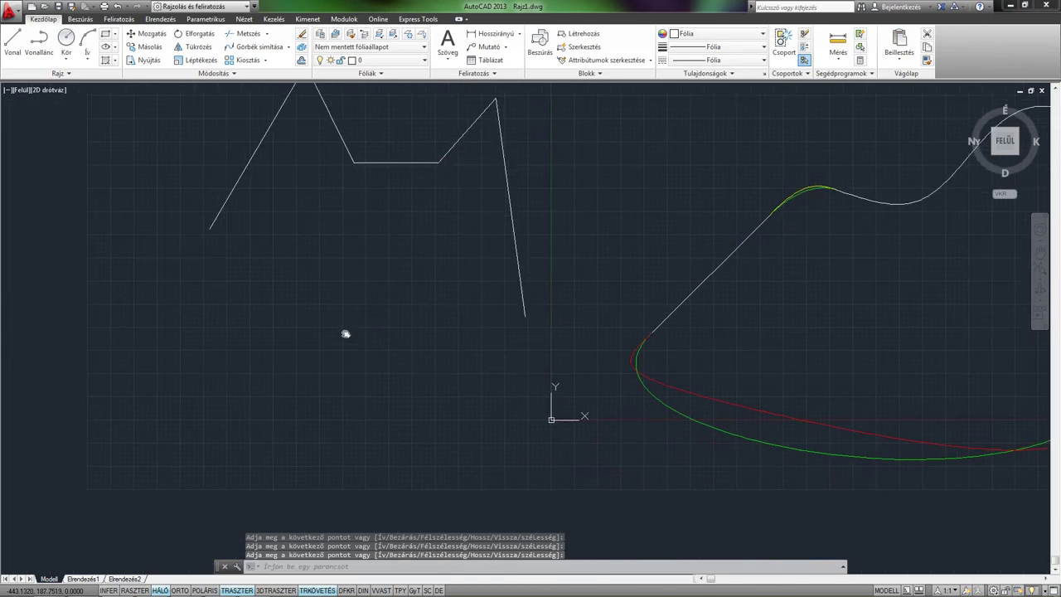
# Draw a three-point arc beneath the polyline.
pyautogui.click(87, 41)
pyautogui.click(216, 349)
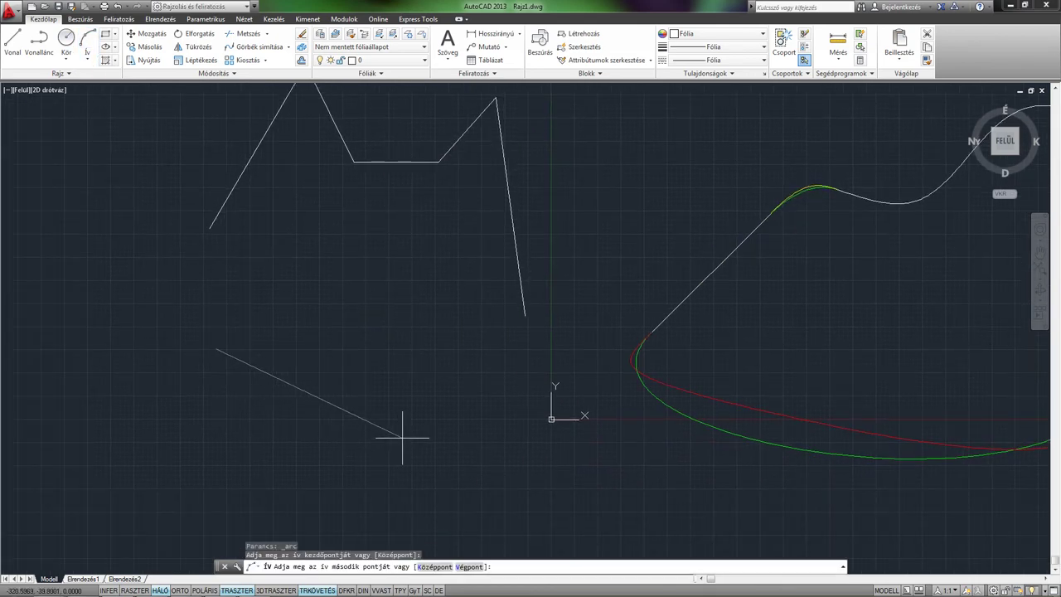
pyautogui.click(398, 428)
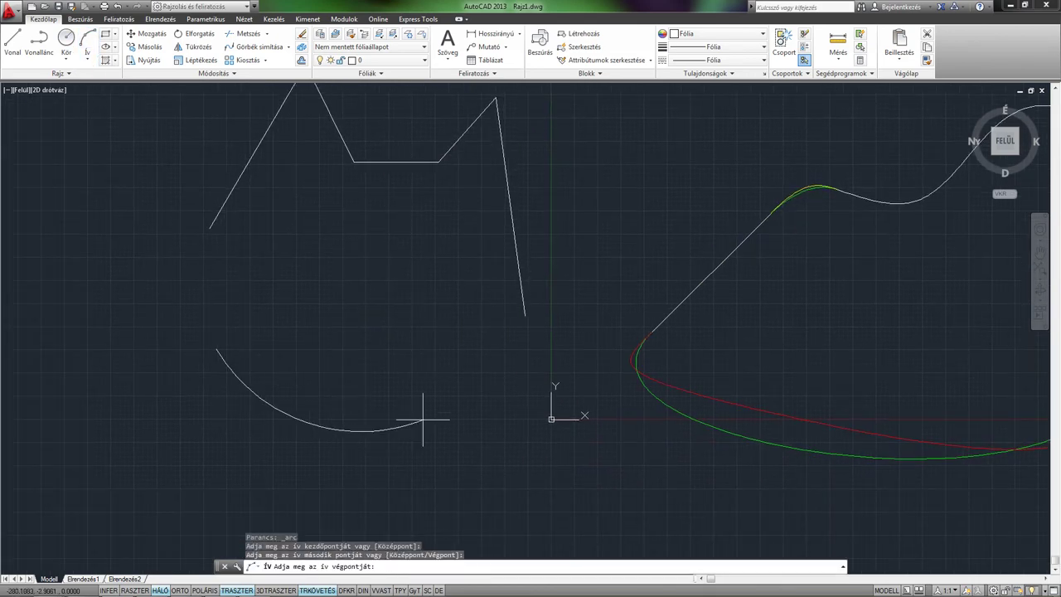
pyautogui.click(434, 368)
pyautogui.press('Return')
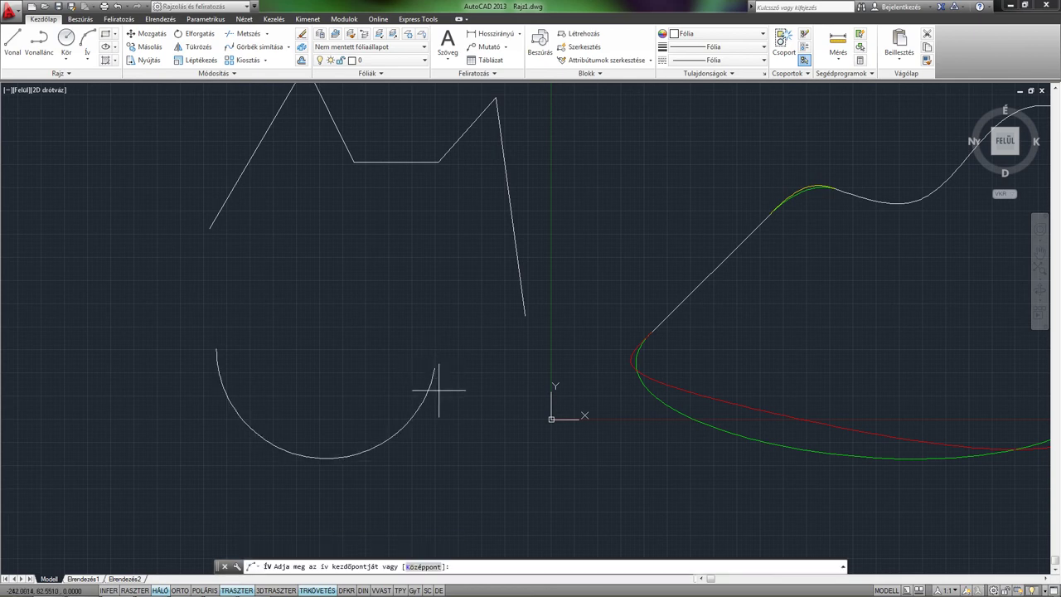
# Blend the polyline's right end to the arc.
pyautogui.click(257, 47)
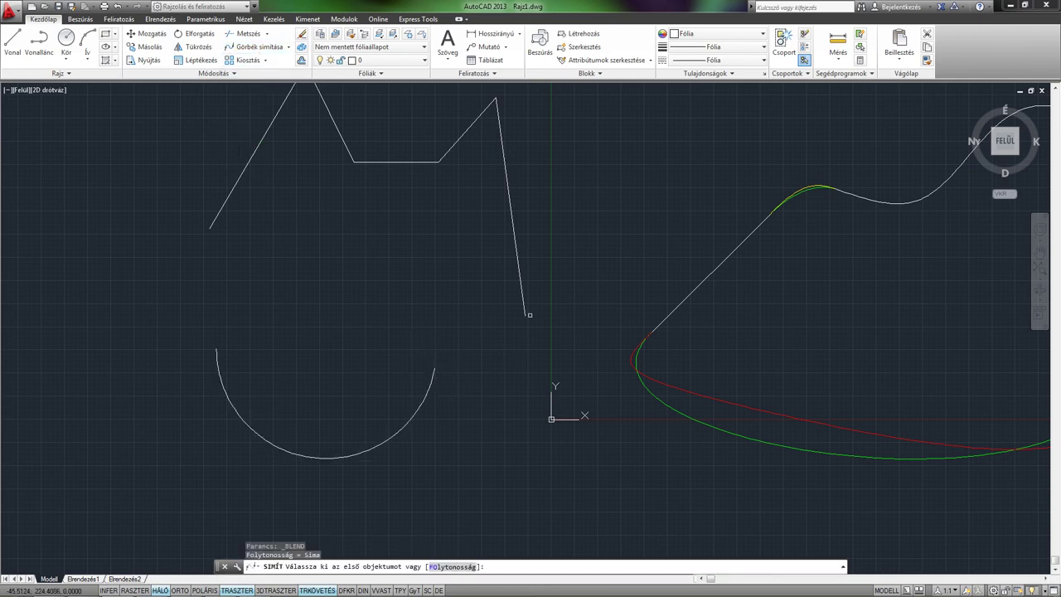
pyautogui.click(524, 309)
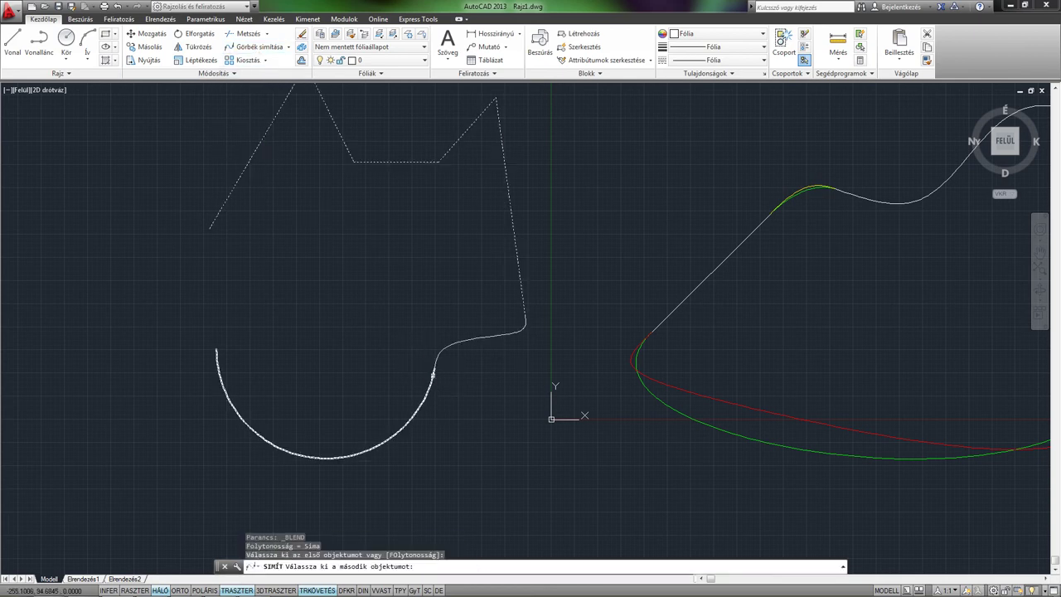
pyautogui.click(433, 375)
pyautogui.scroll(2, 516, 361)
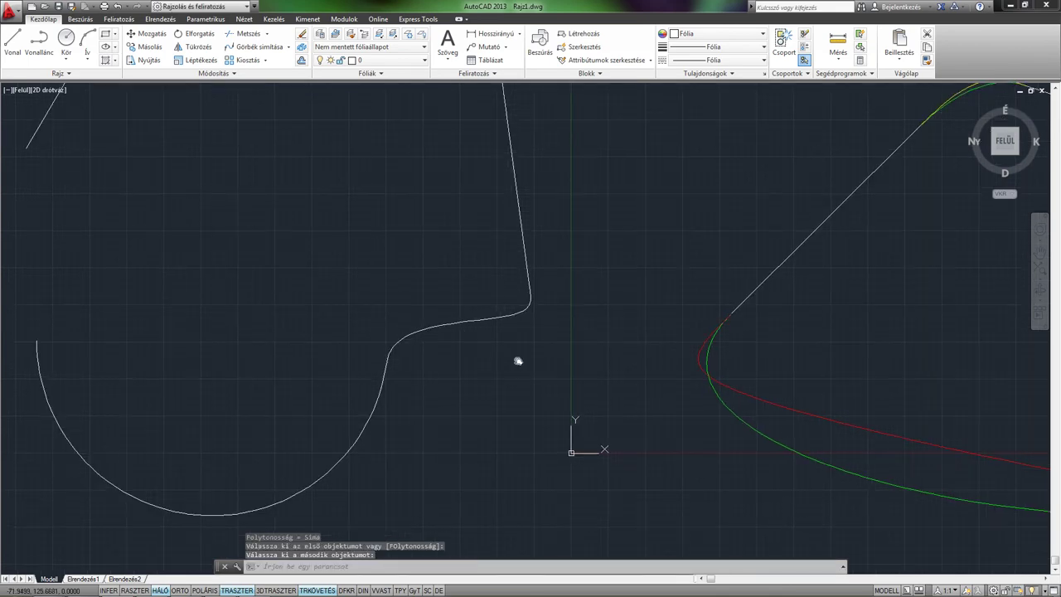
pyautogui.scroll(-2, 514, 362)
pyautogui.moveTo(514, 361); pyautogui.dragTo(498, 383, button='middle')
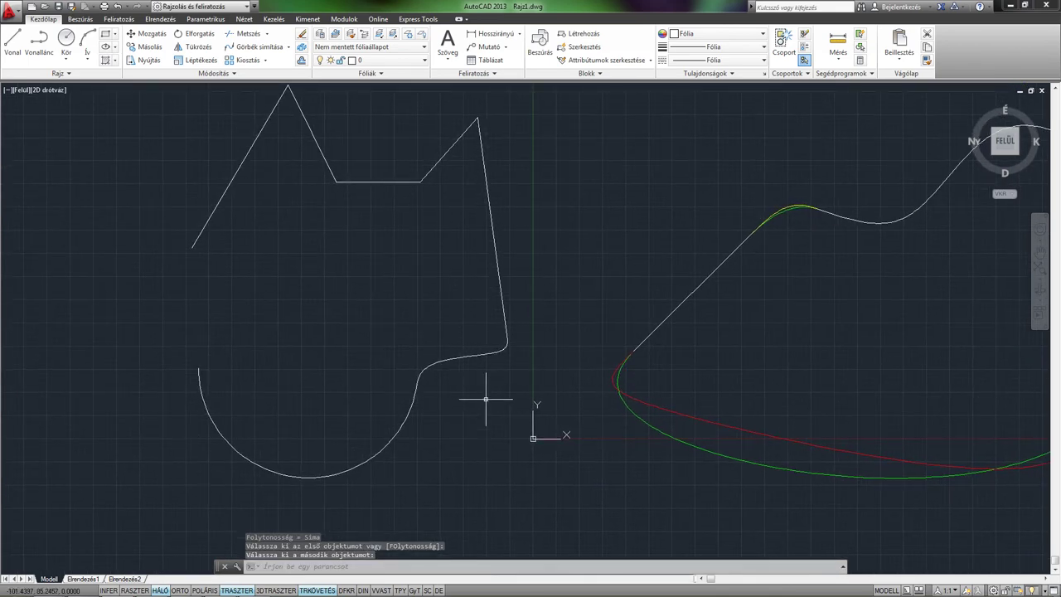
# Join the polyline's left end to the arc's left end with a smooth (Sima) blend.
pyautogui.write('sl')
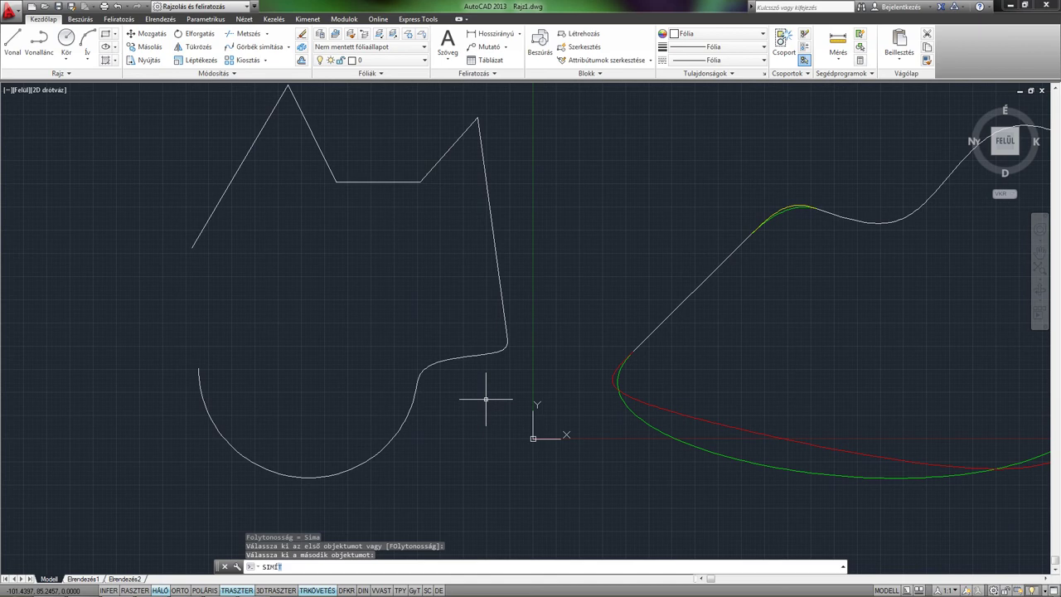
pyautogui.press('Return')
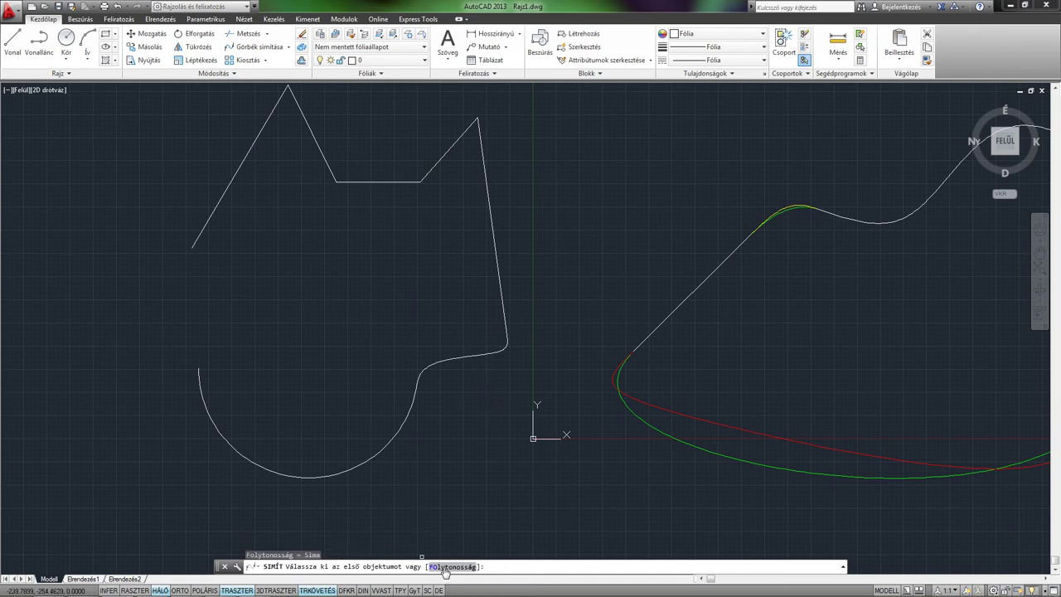
pyautogui.click(451, 566)
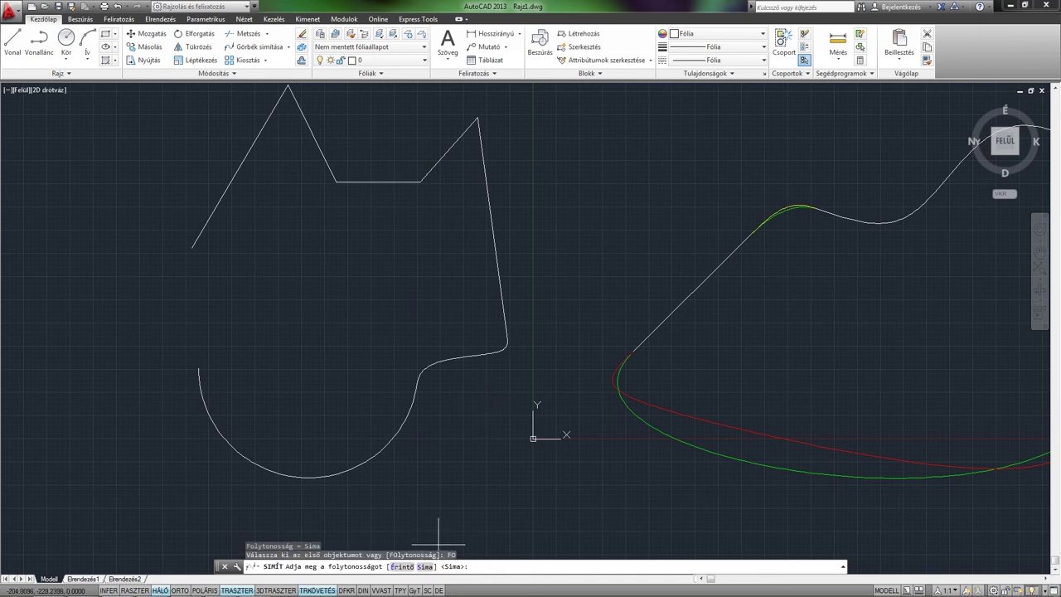
pyautogui.click(424, 567)
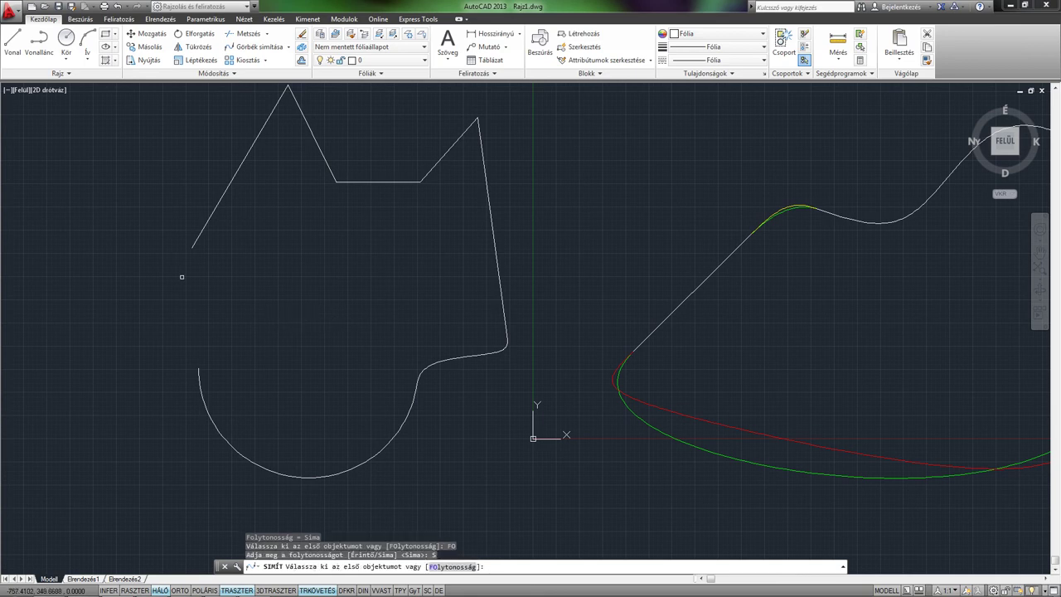
pyautogui.moveTo(182, 277); pyautogui.dragTo(232, 296, button='middle')
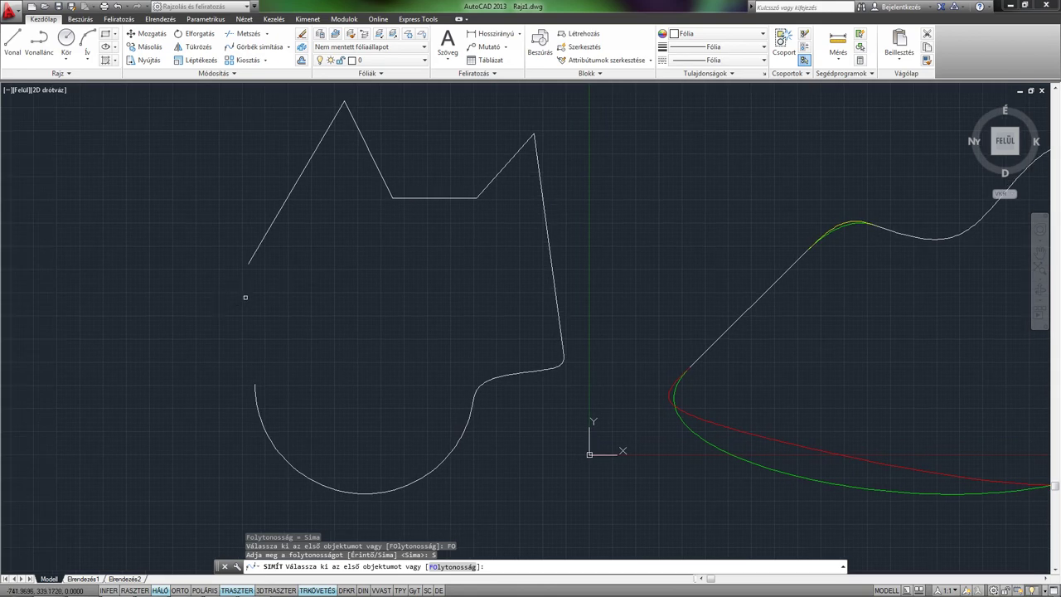
pyautogui.click(251, 258)
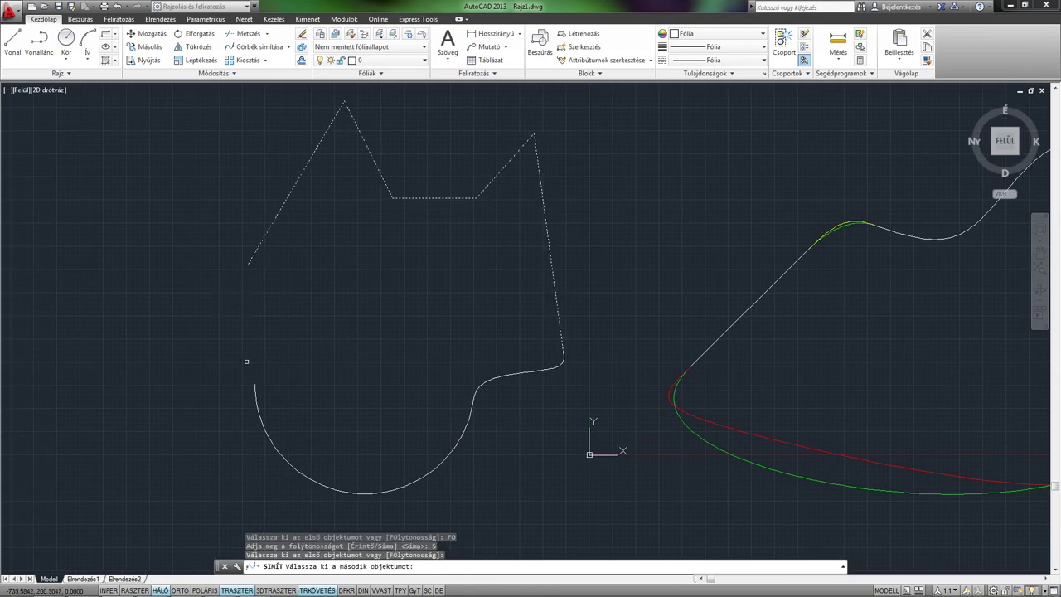
pyautogui.click(253, 390)
pyautogui.scroll(-1, 323, 334)
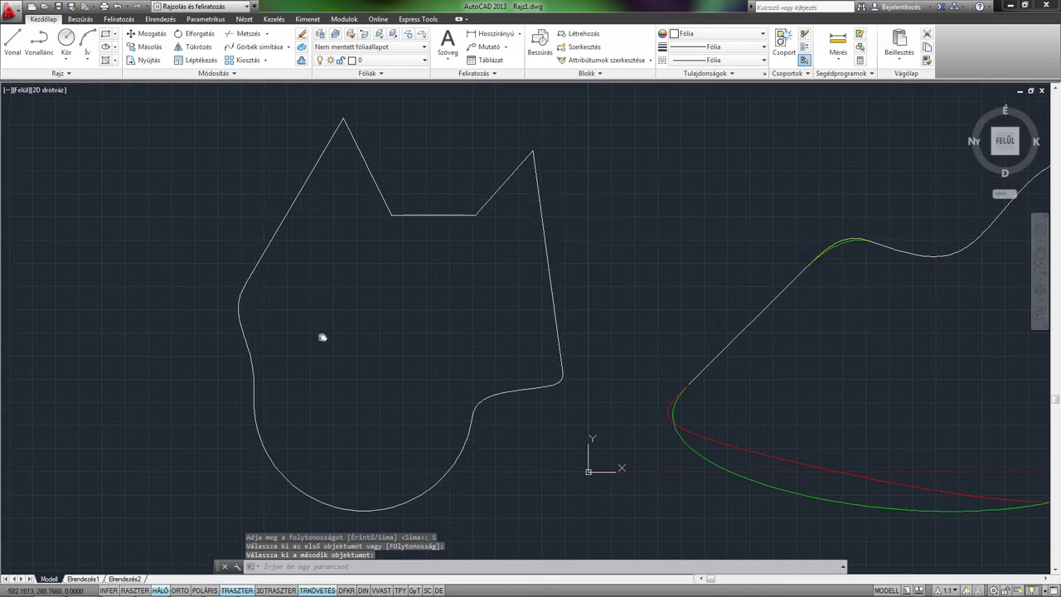
pyautogui.scroll(-1, 320, 334)
pyautogui.scroll(-1, 318, 331)
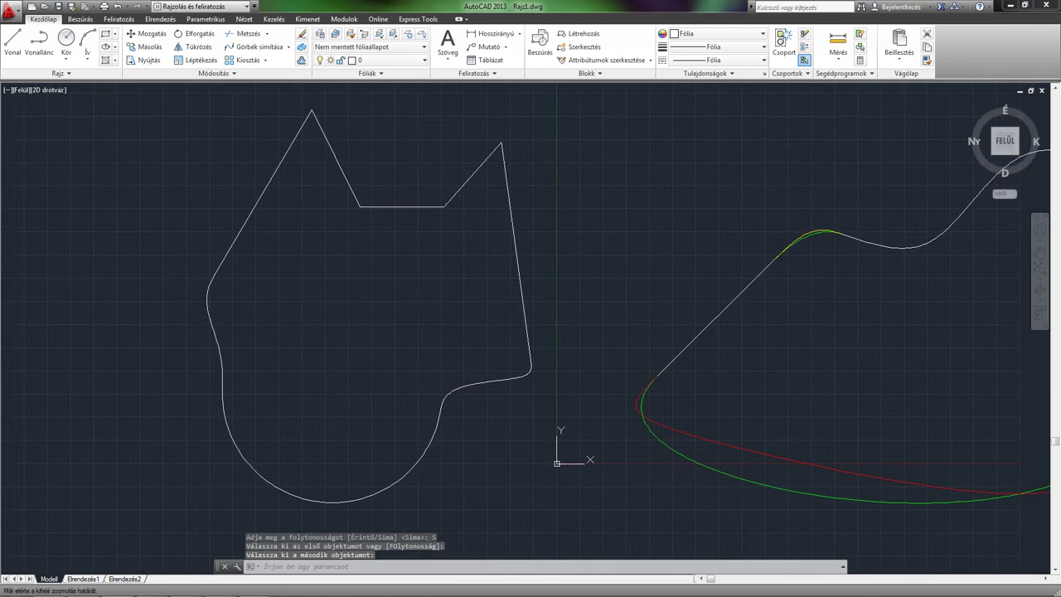
pyautogui.click(212, 308)
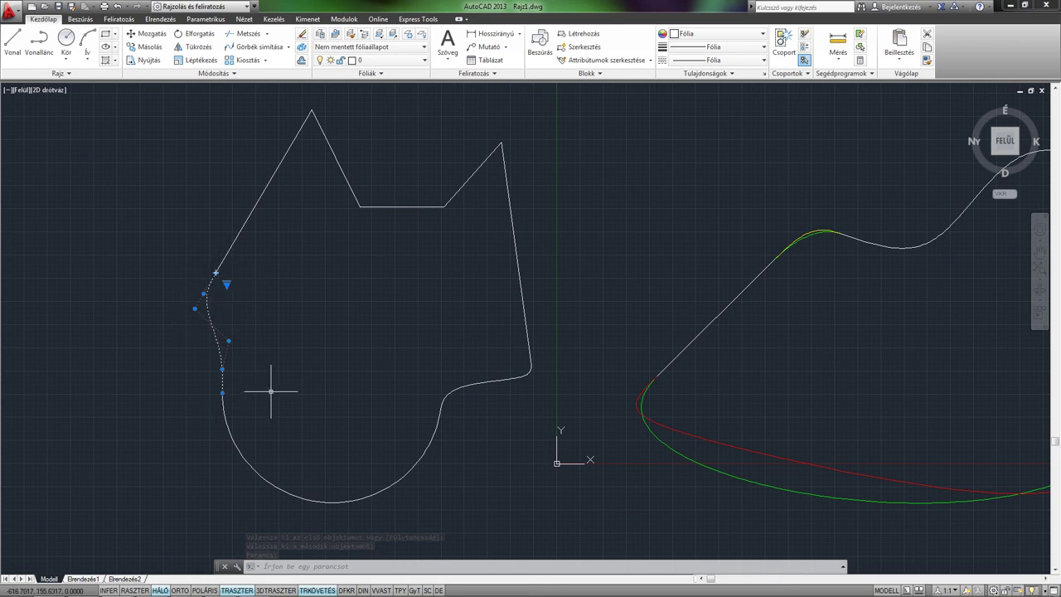
pyautogui.press('Escape')
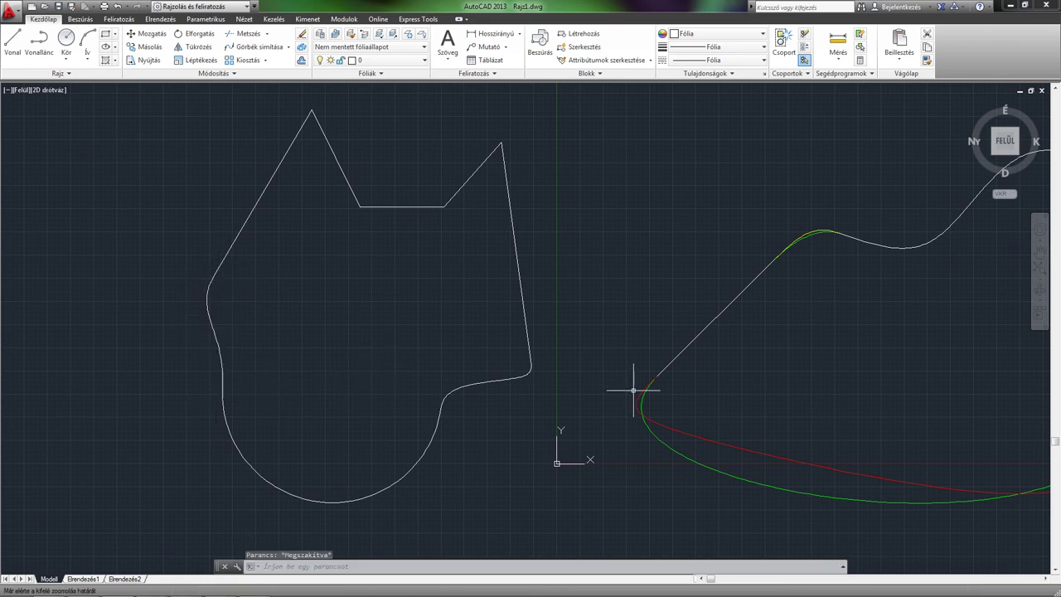
pyautogui.moveTo(634, 390)
pyautogui.mouseDown(button='middle')
pyautogui.moveTo(464, 296)
pyautogui.moveTo(448, 324)
pyautogui.moveTo(463, 336)
pyautogui.mouseUp(button='middle')
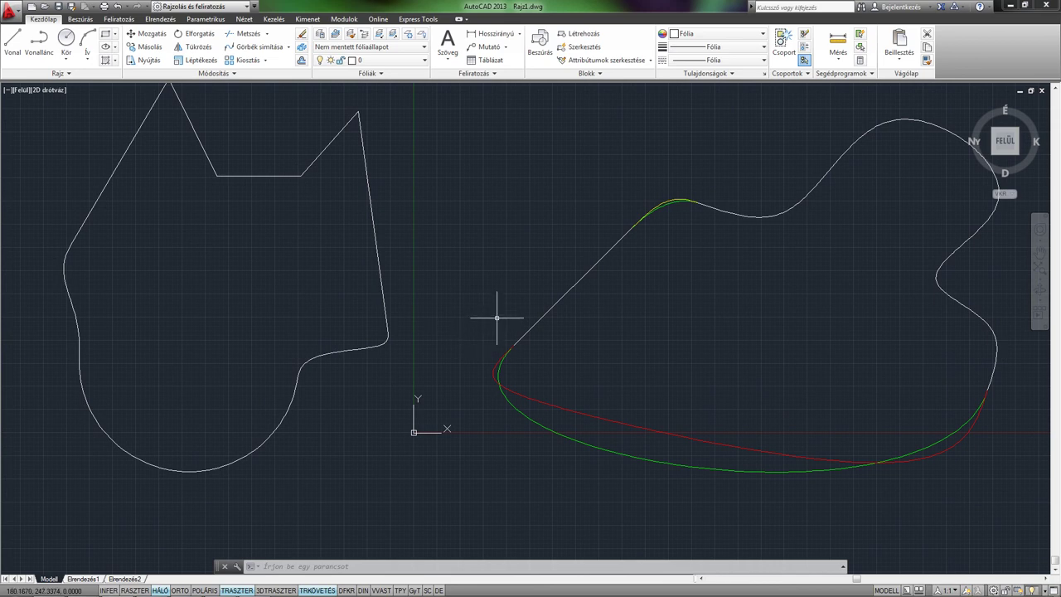
pyautogui.moveTo(495, 316); pyautogui.dragTo(497, 338, button='middle')
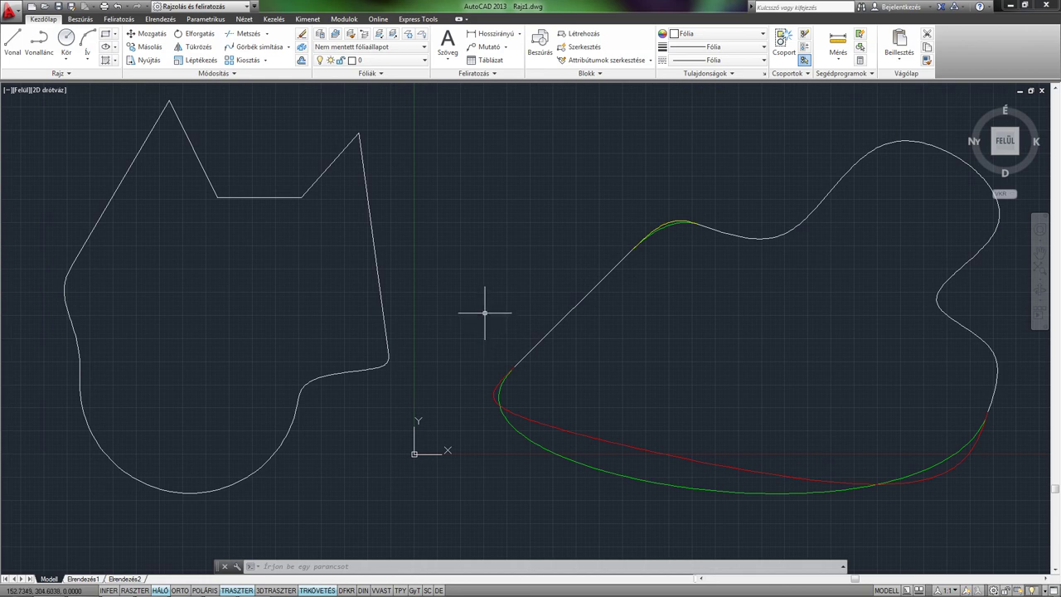
# Show the Lekerekítés, Letörés and Görbék simítása options with the blend curve description.
pyautogui.click(288, 48)
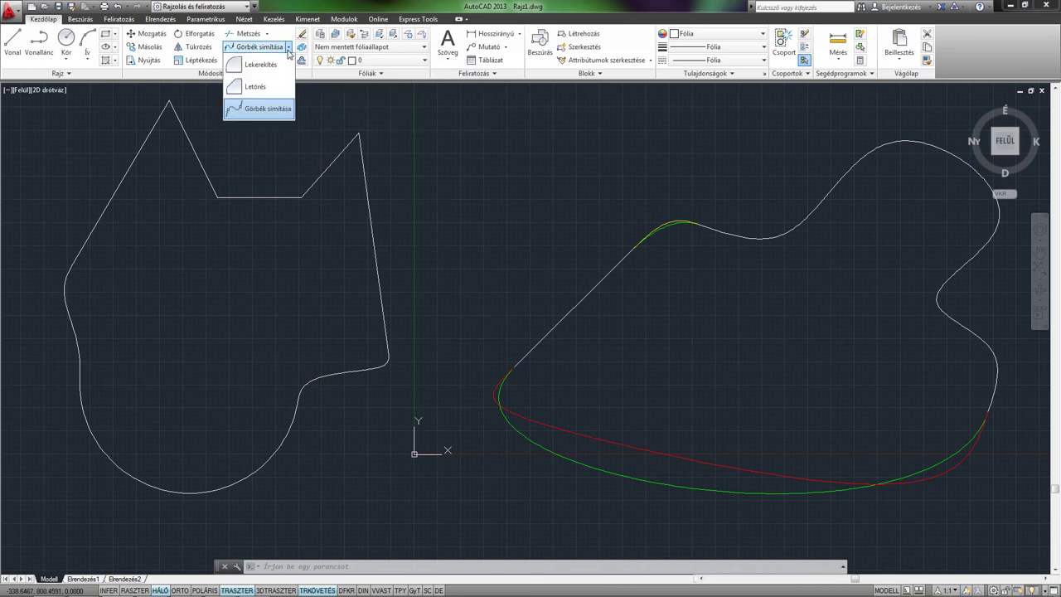